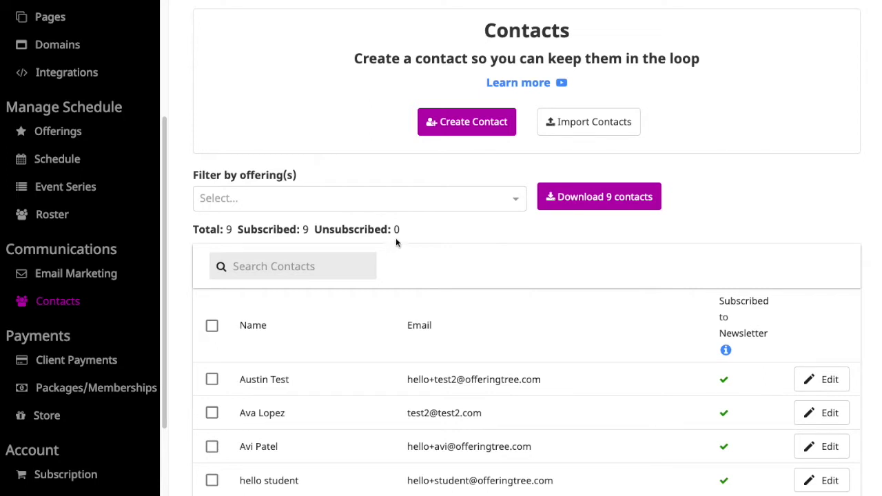
Load Contacts.csv from the Desktop into the Import Contacts preview
{"action": "left_click", "coordinate": [582, 122]}
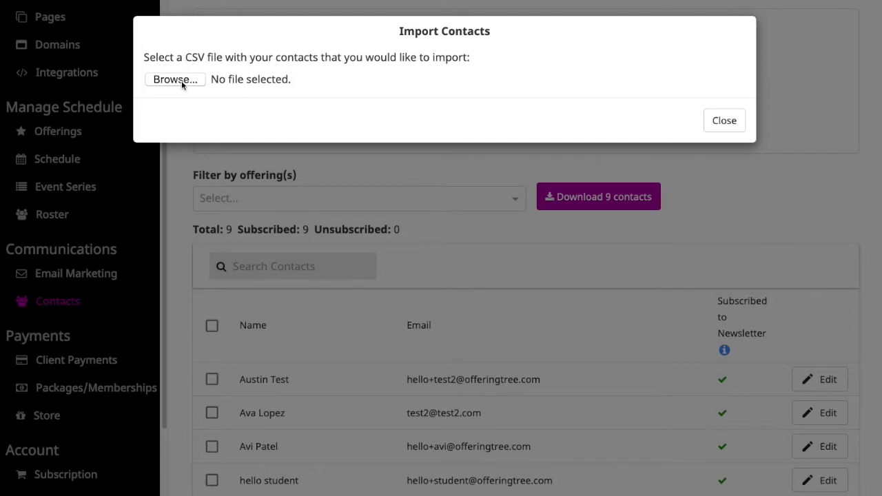
{"action": "left_click", "coordinate": [176, 80]}
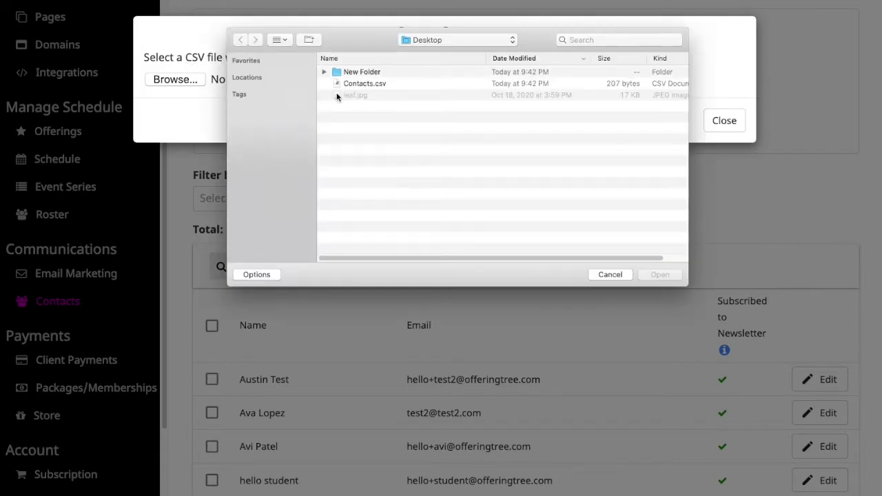
{"action": "left_click", "coordinate": [375, 86]}
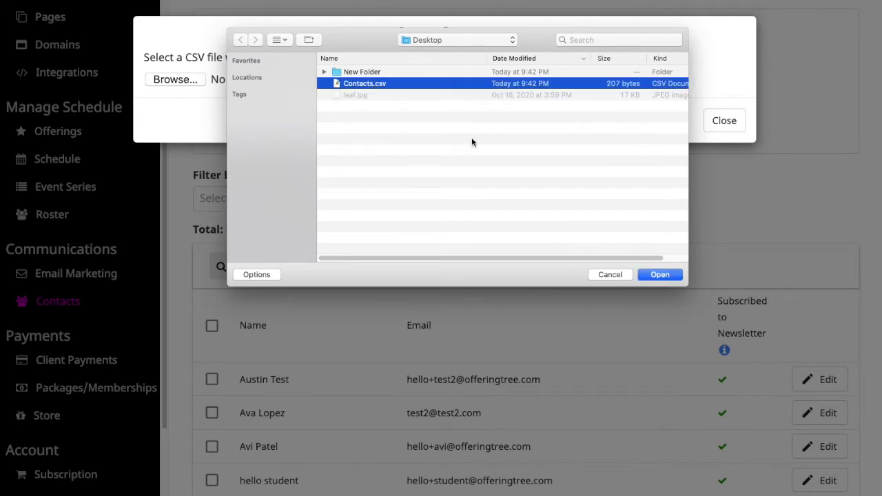
{"action": "left_click", "coordinate": [661, 275]}
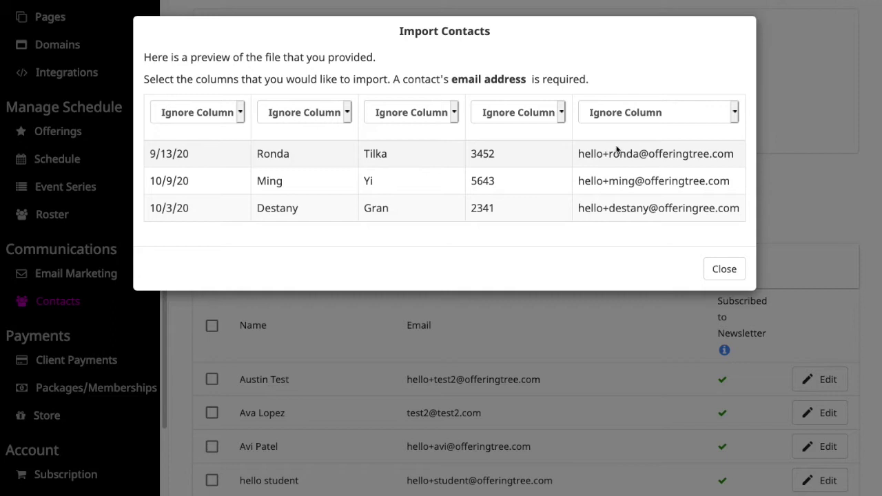
Map column 5 to Email, column 2 to First Name and column 3 to Last Name
{"action": "left_click", "coordinate": [641, 115]}
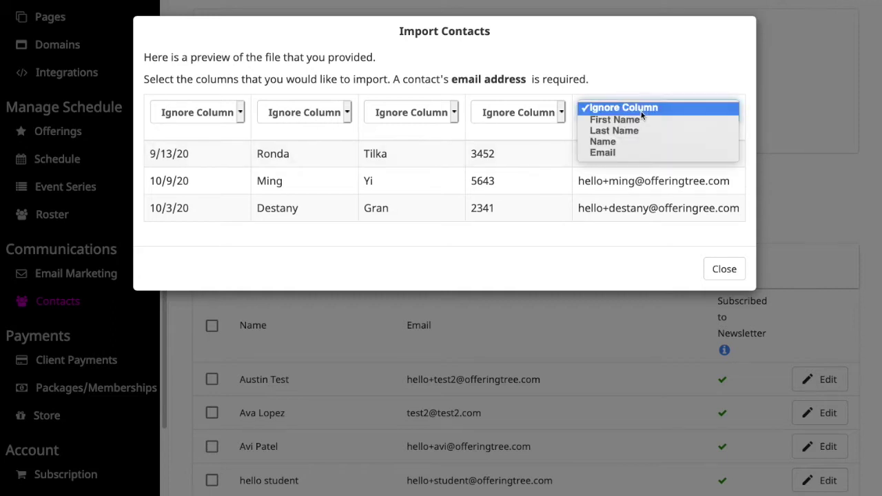
{"action": "left_click", "coordinate": [633, 152]}
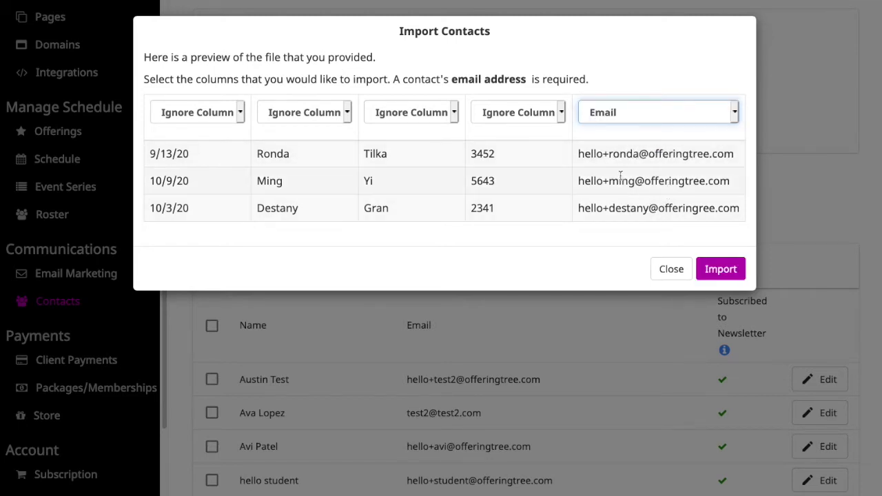
{"action": "left_click", "coordinate": [318, 112]}
{"action": "left_click", "coordinate": [308, 119]}
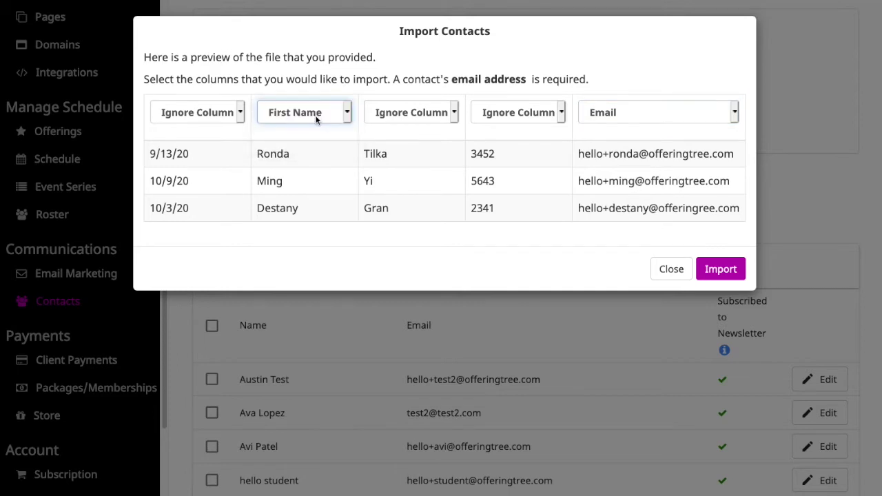
{"action": "left_click", "coordinate": [405, 116]}
{"action": "left_click", "coordinate": [403, 120]}
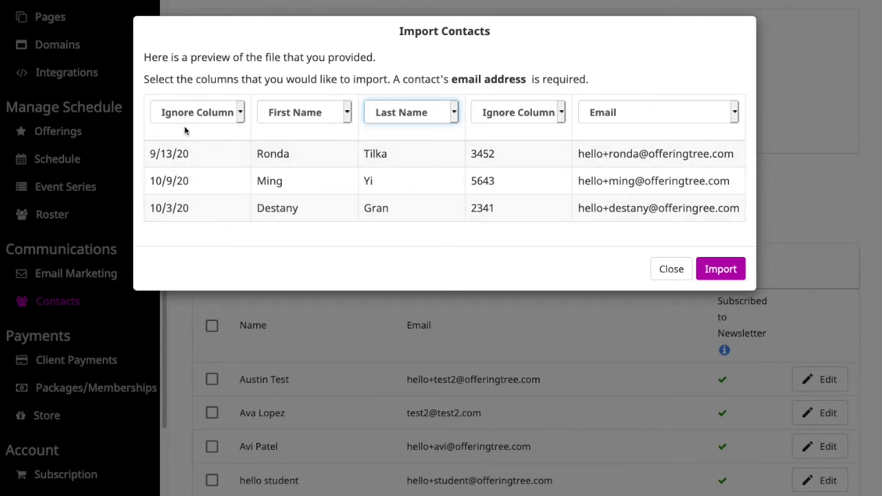
Re-map the last column to Email and import the three contacts
{"action": "left_click", "coordinate": [652, 117]}
{"action": "left_click", "coordinate": [647, 86]}
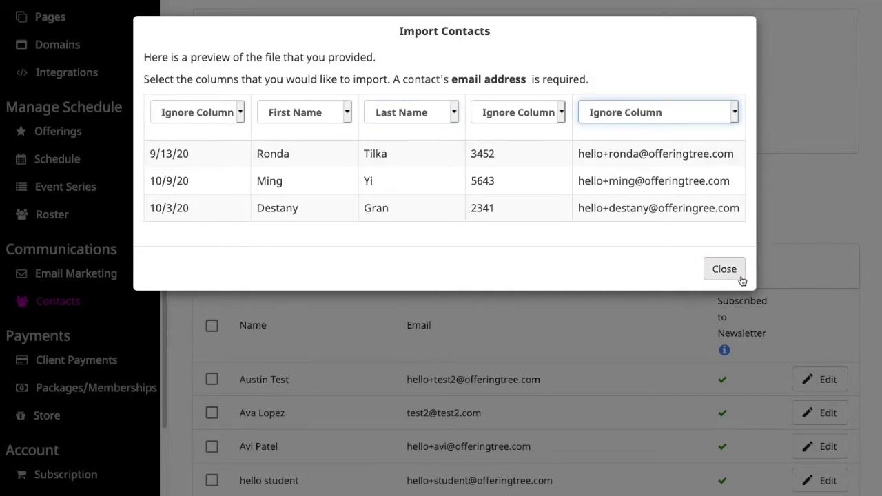
{"action": "left_click", "coordinate": [640, 118]}
{"action": "left_click", "coordinate": [634, 130]}
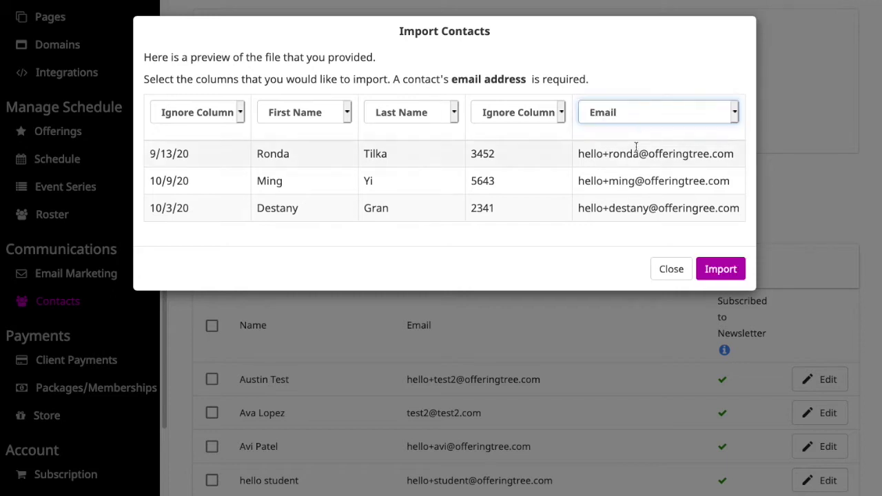
{"action": "left_click", "coordinate": [717, 273]}
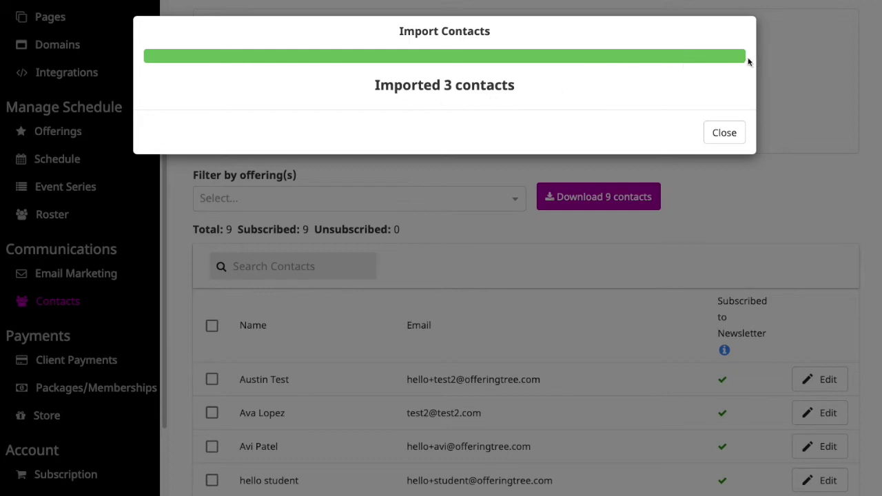
Close the 'Imported 3 contacts' result and review the new contacts in the 12-contact list
{"action": "left_click", "coordinate": [729, 133]}
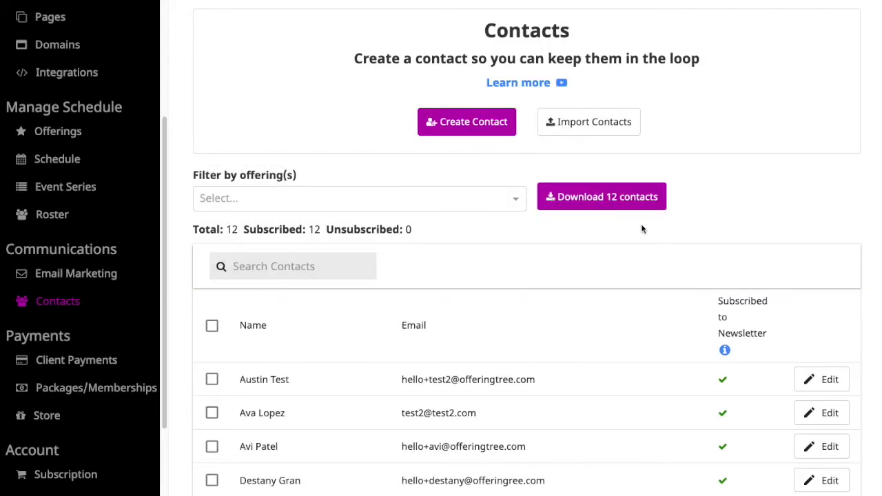
{"action": "scroll", "coordinate": [641, 231], "scroll_direction": "down", "scroll_amount": 3}
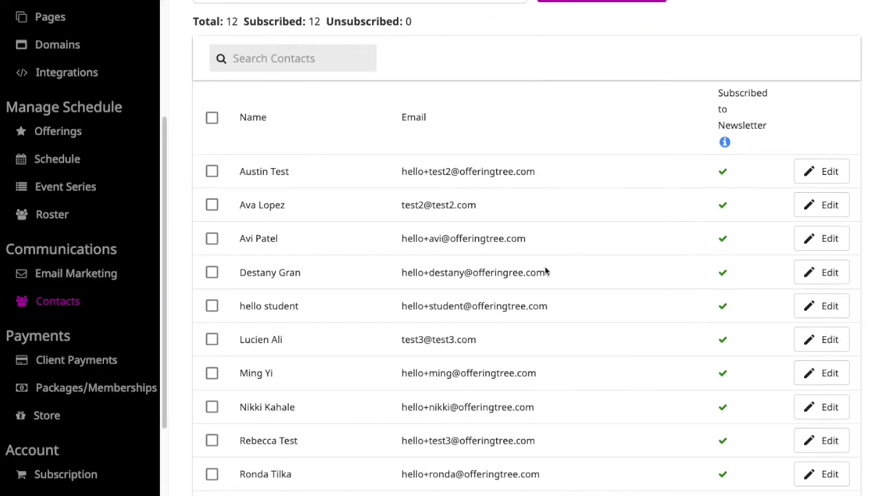
{"action": "triple_click", "coordinate": [382, 266]}
{"action": "left_click_drag", "start_coordinate": [382, 266], "coordinate": [254, 271]}
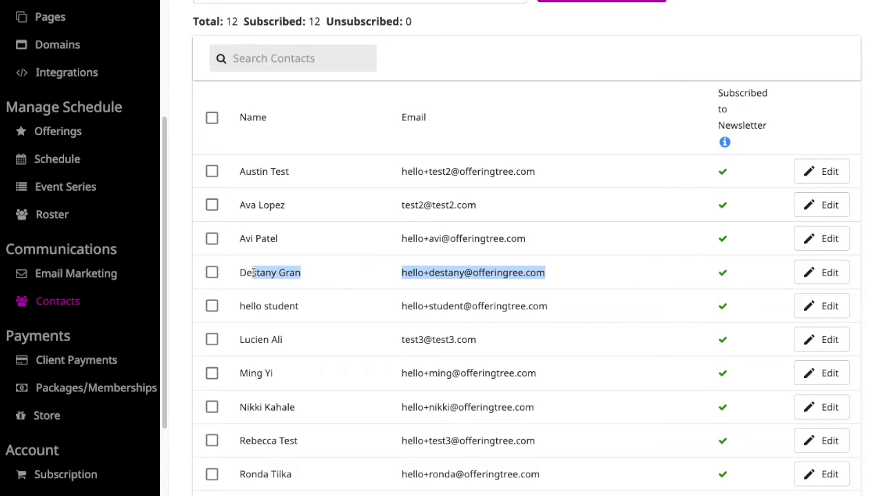
{"action": "left_click_drag", "start_coordinate": [546, 273], "coordinate": [213, 273]}
{"action": "scroll", "coordinate": [359, 259], "scroll_direction": "down", "scroll_amount": 1}
{"action": "scroll", "coordinate": [361, 262], "scroll_direction": "up", "scroll_amount": 3}
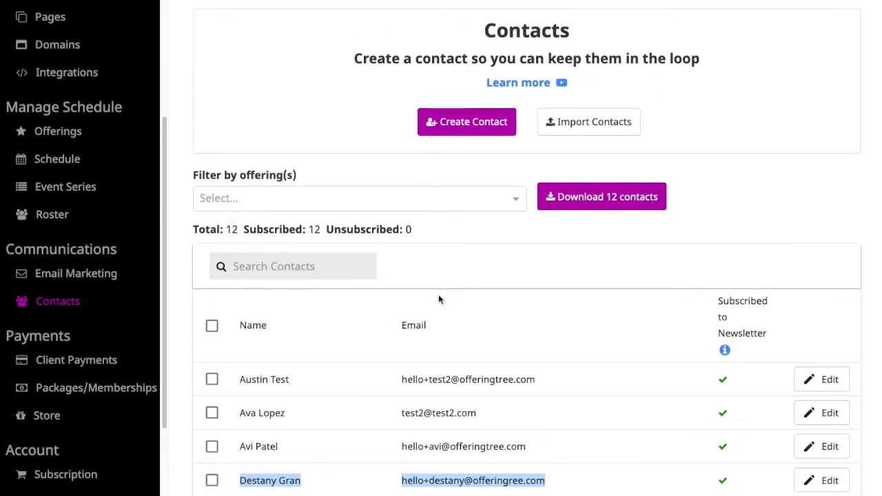
{"action": "scroll", "coordinate": [441, 299], "scroll_direction": "down", "scroll_amount": 2}
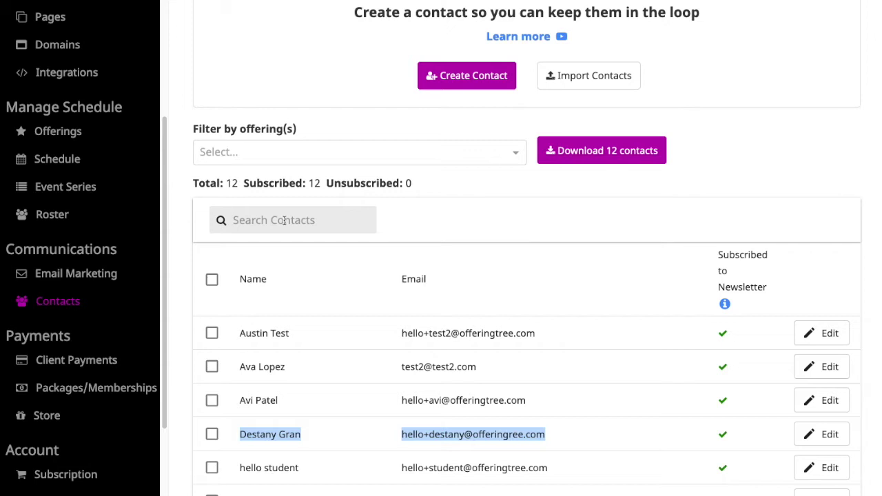
{"action": "left_click", "coordinate": [284, 221]}
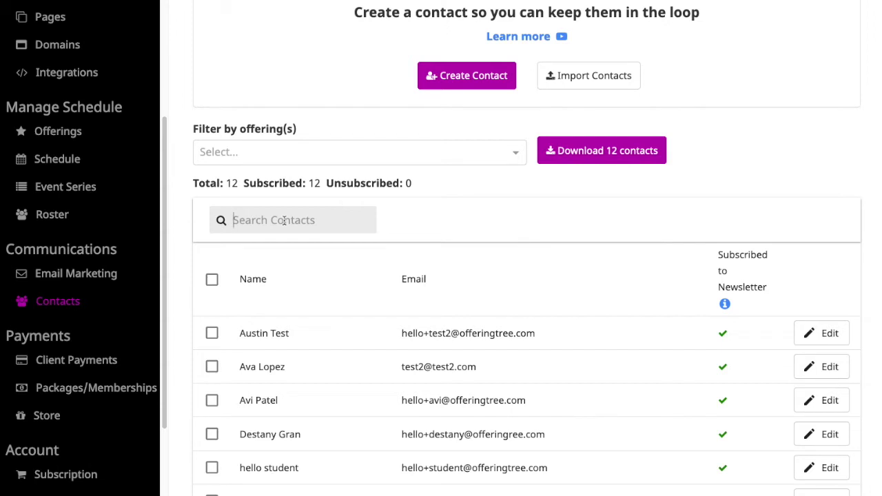
{"action": "left_click", "coordinate": [284, 220]}
{"action": "type", "text": "lo"}
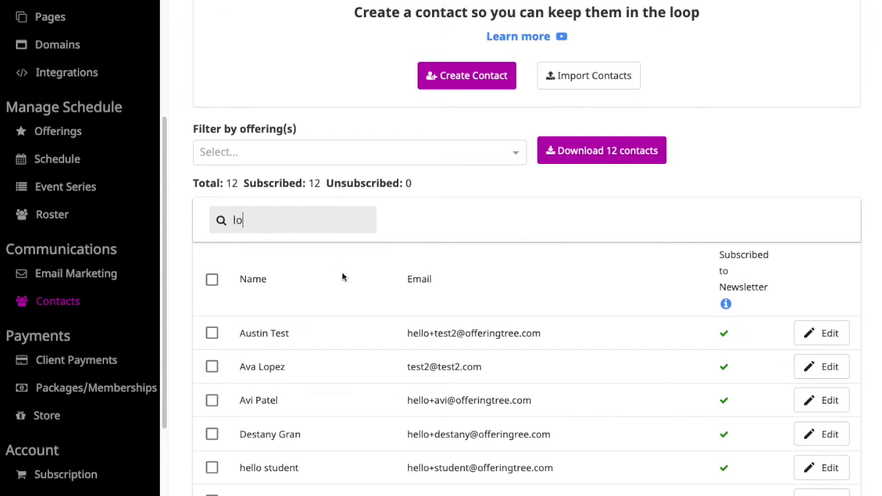
{"action": "scroll", "coordinate": [348, 285], "scroll_direction": "down", "scroll_amount": 1}
{"action": "scroll", "coordinate": [348, 285], "scroll_direction": "down", "scroll_amount": 3}
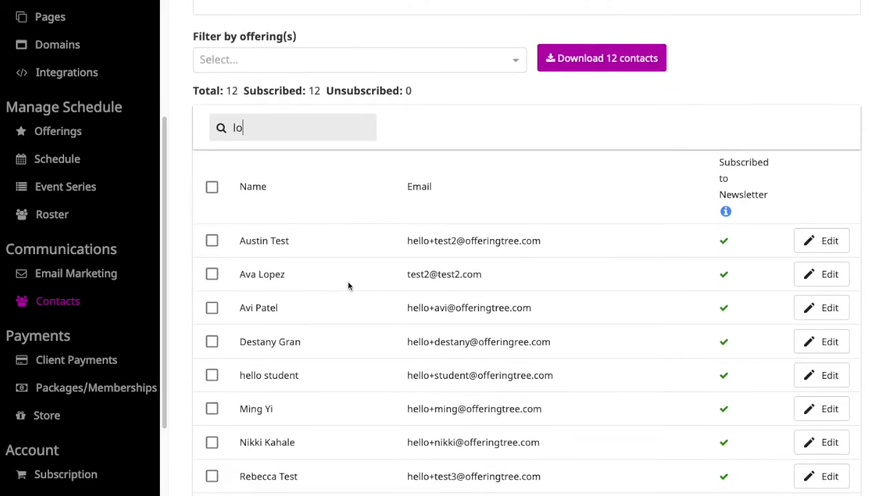
{"action": "scroll", "coordinate": [351, 286], "scroll_direction": "up", "scroll_amount": 1}
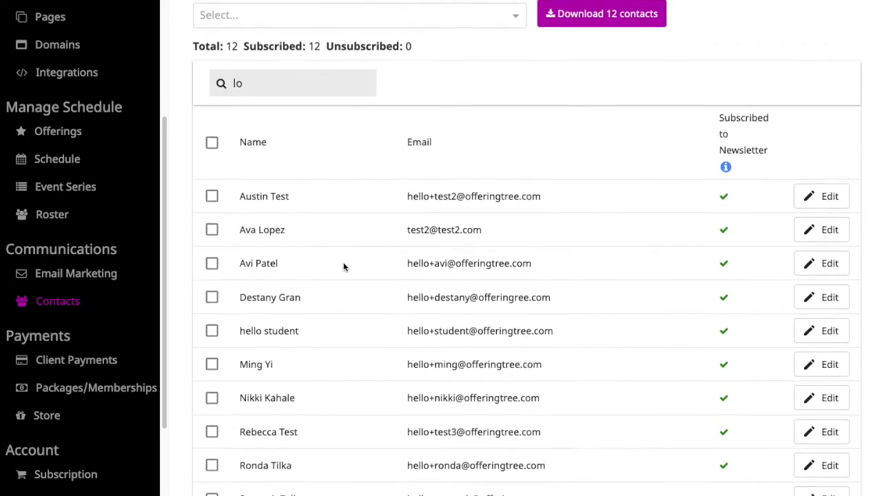
{"action": "scroll", "coordinate": [321, 262], "scroll_direction": "down", "scroll_amount": 2}
{"action": "scroll", "coordinate": [321, 262], "scroll_direction": "up", "scroll_amount": 2}
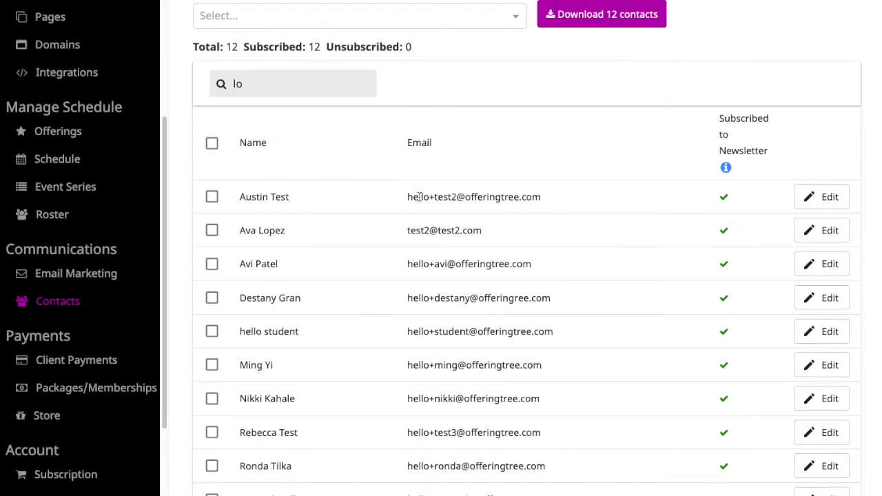
{"action": "left_click_drag", "start_coordinate": [407, 198], "coordinate": [532, 198]}
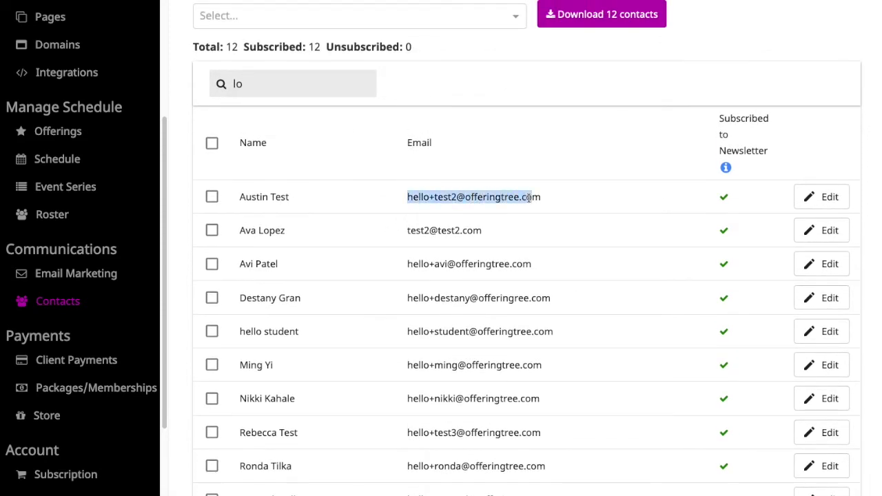
{"action": "left_click_drag", "start_coordinate": [259, 230], "coordinate": [268, 232]}
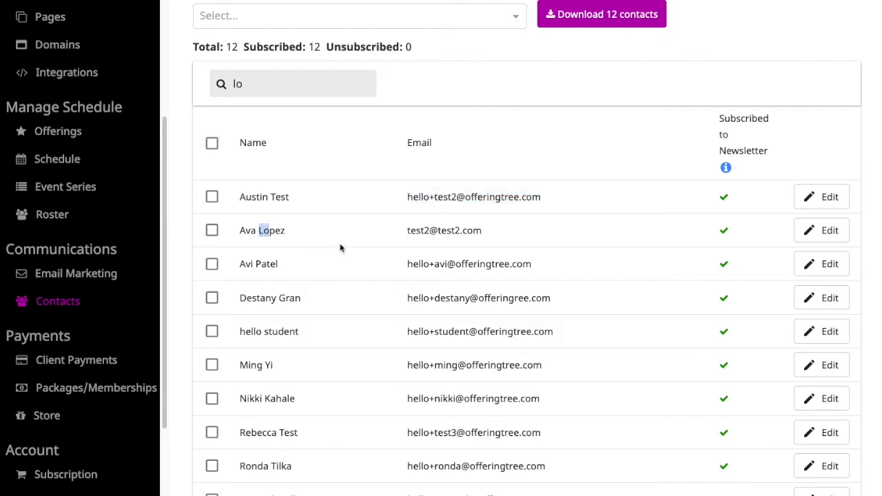
{"action": "scroll", "coordinate": [386, 286], "scroll_direction": "up", "scroll_amount": 4}
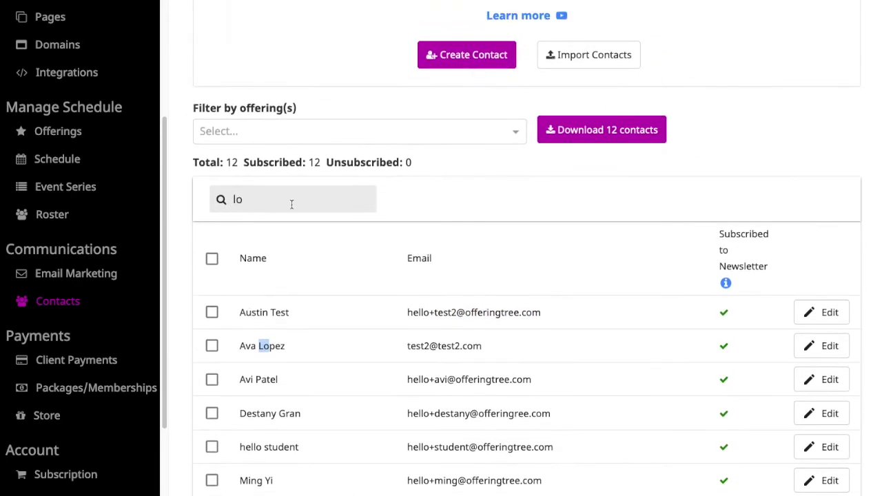
{"action": "left_click", "coordinate": [259, 199]}
{"action": "left_click_drag", "start_coordinate": [259, 200], "coordinate": [224, 200]}
{"action": "type", "text": "Av"}
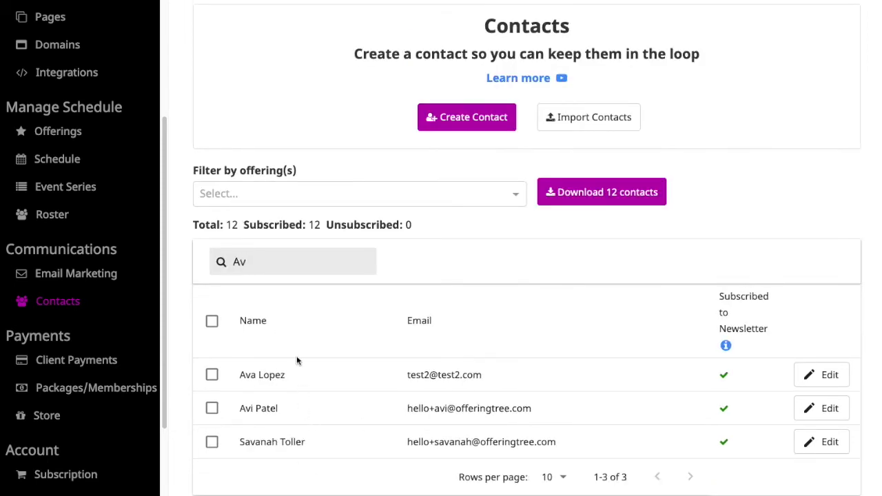
{"action": "triple_click", "coordinate": [250, 381]}
{"action": "left_click", "coordinate": [254, 446]}
{"action": "left_click_drag", "start_coordinate": [246, 443], "coordinate": [251, 443]}
{"action": "left_click_drag", "start_coordinate": [262, 260], "coordinate": [226, 256]}
{"action": "key", "text": "BackSpace"}
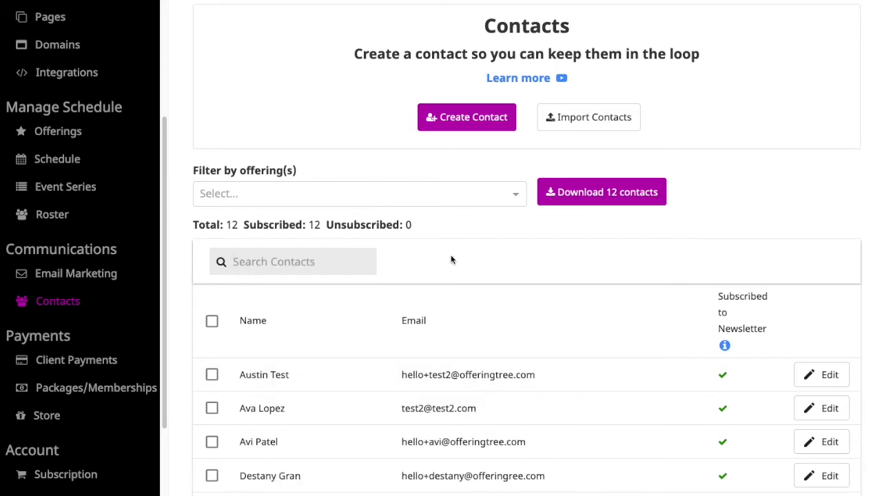
{"action": "scroll", "coordinate": [451, 259], "scroll_direction": "down", "scroll_amount": 1}
Filter contacts by the Mindfulness and Intro to Mindful Yoga offerings, leaving 5 contacts
{"action": "scroll", "coordinate": [451, 259], "scroll_direction": "up", "scroll_amount": 1}
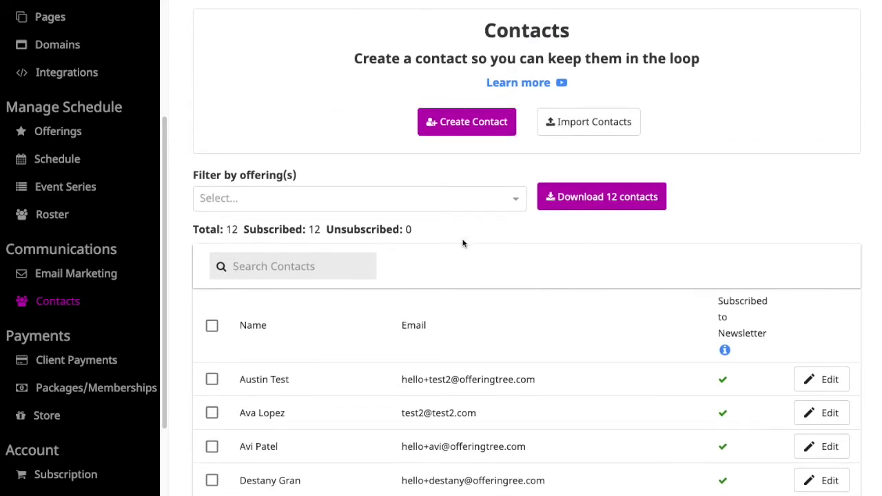
{"action": "left_click", "coordinate": [518, 200]}
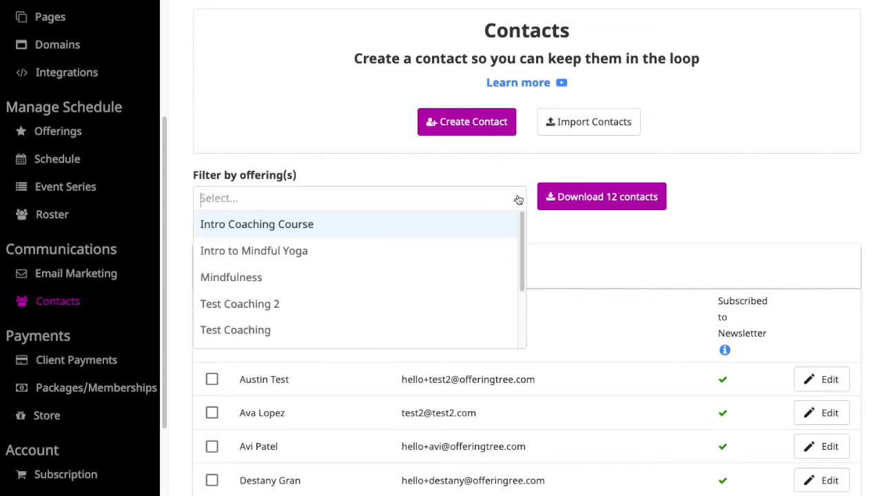
{"action": "left_click", "coordinate": [389, 277]}
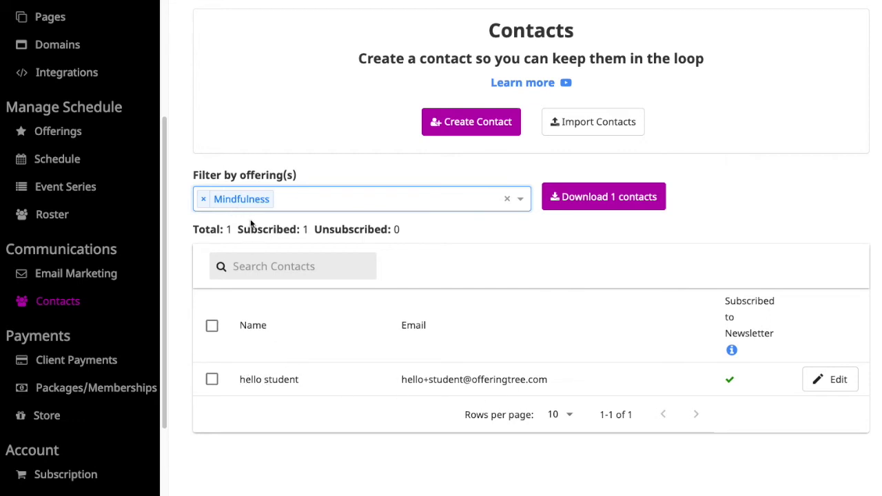
{"action": "left_click", "coordinate": [525, 199]}
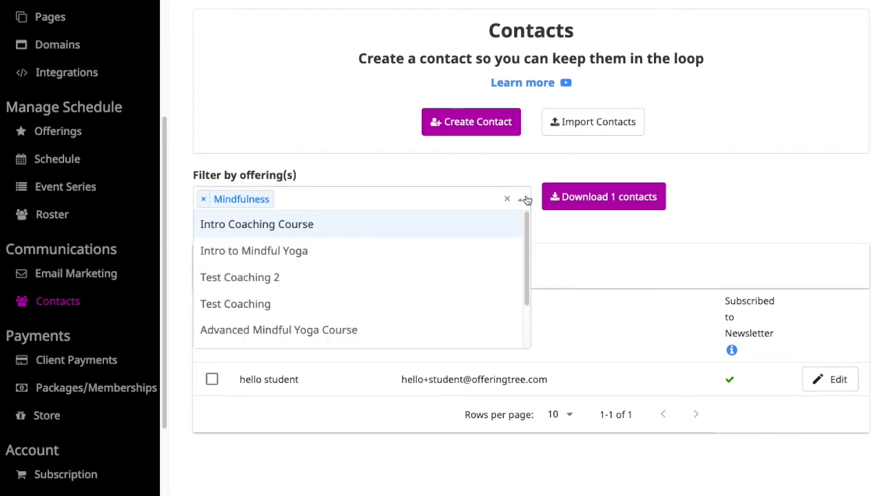
{"action": "left_click", "coordinate": [348, 252]}
{"action": "scroll", "coordinate": [337, 327], "scroll_direction": "down", "scroll_amount": 1}
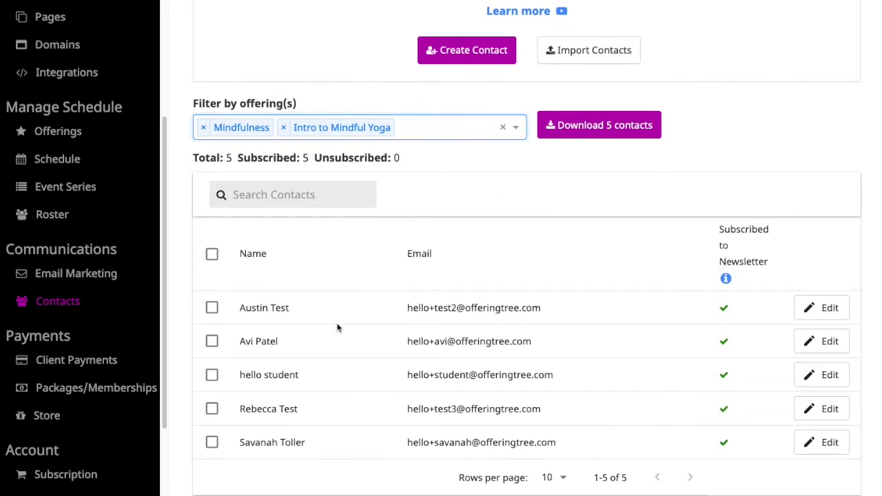
{"action": "left_click", "coordinate": [283, 129]}
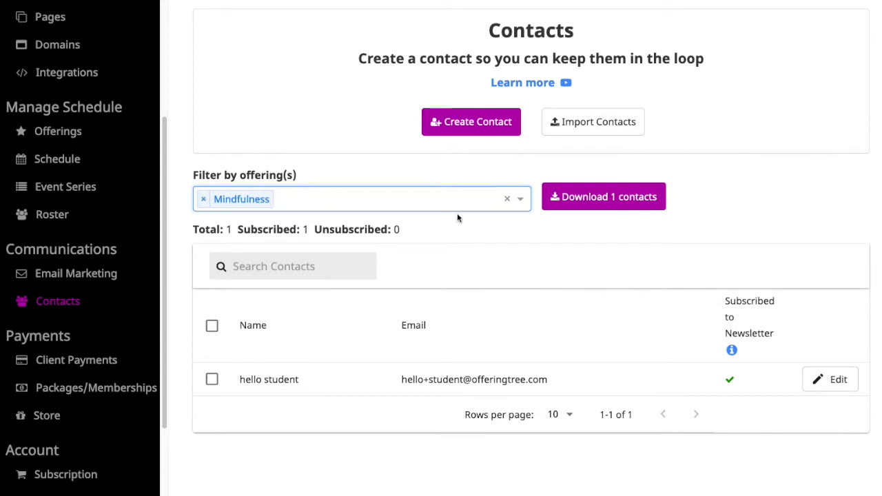
{"action": "left_click", "coordinate": [518, 201]}
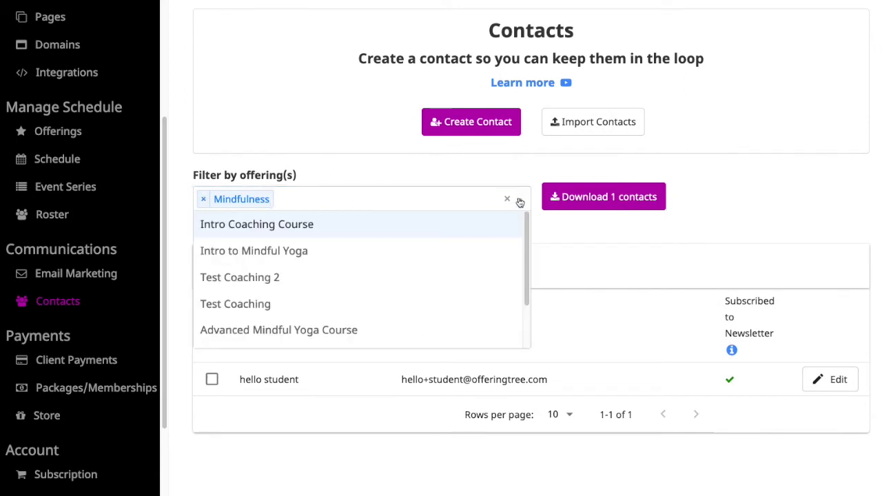
{"action": "left_click", "coordinate": [329, 253]}
{"action": "scroll", "coordinate": [358, 262], "scroll_direction": "down", "scroll_amount": 1}
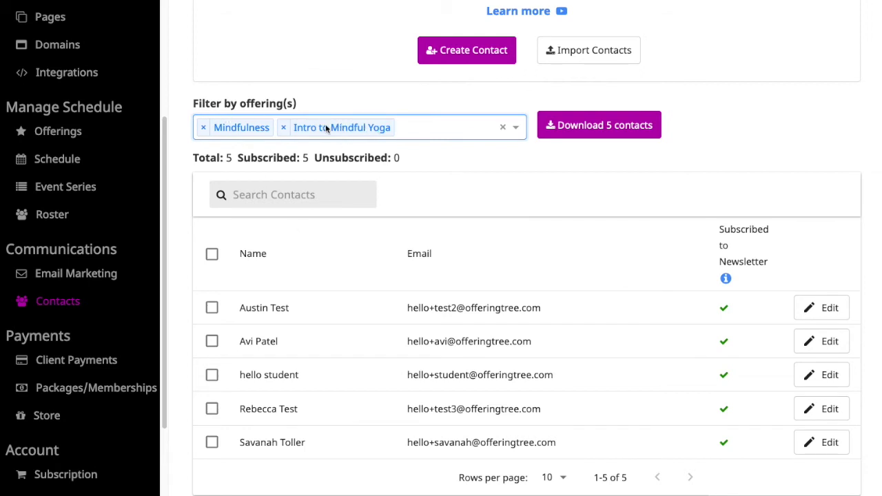
Check all five filtered contacts and show 25 rows per page
{"action": "left_click", "coordinate": [212, 255]}
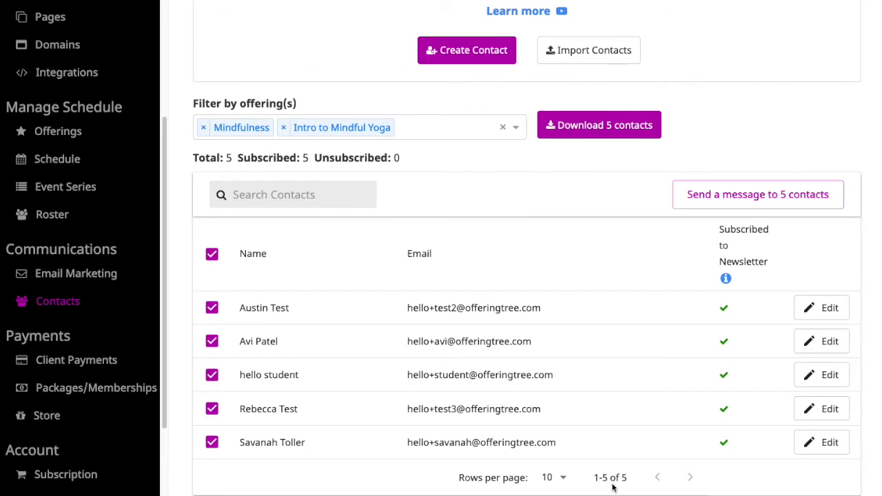
{"action": "left_click", "coordinate": [564, 479]}
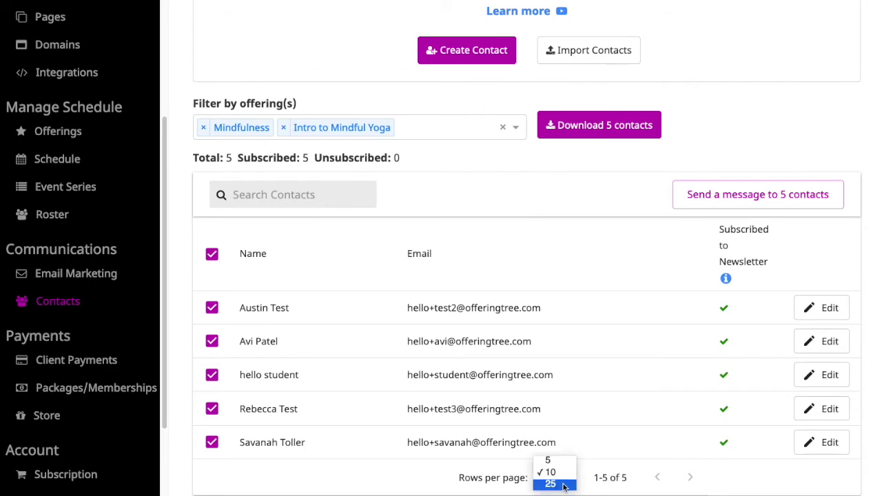
{"action": "left_click", "coordinate": [563, 484]}
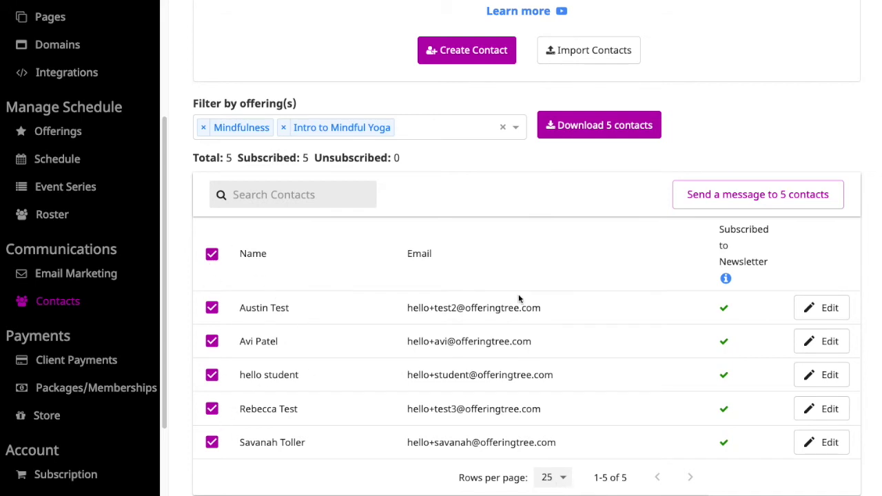
Start a message to the five selected contacts and remove the fourth recipient
{"action": "left_click", "coordinate": [743, 201]}
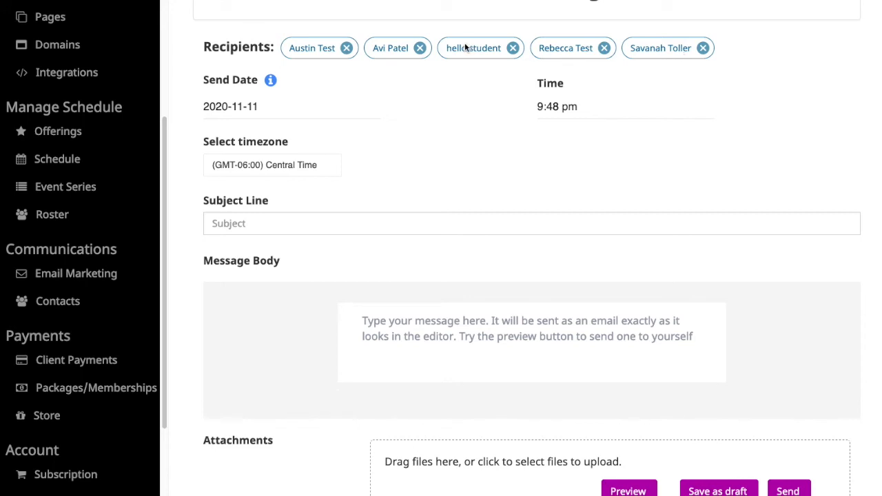
{"action": "left_click", "coordinate": [604, 49]}
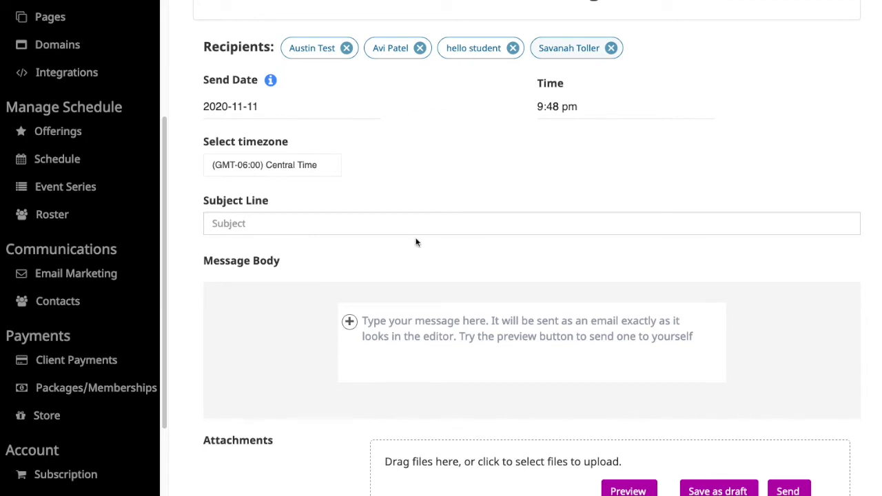
{"action": "scroll", "coordinate": [414, 239], "scroll_direction": "down", "scroll_amount": 2}
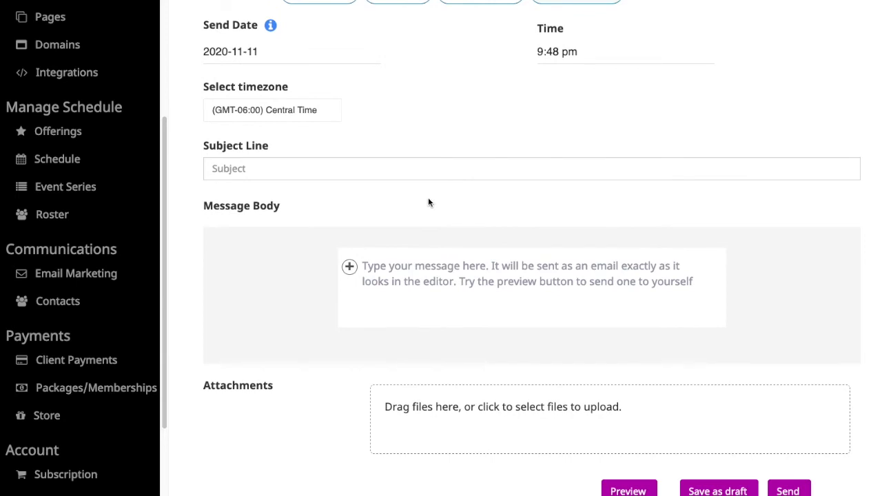
{"action": "scroll", "coordinate": [428, 198], "scroll_direction": "up", "scroll_amount": 1}
{"action": "scroll", "coordinate": [424, 203], "scroll_direction": "down", "scroll_amount": 1}
Open the attachment file picker and cancel it without attaching anything
{"action": "left_click", "coordinate": [267, 168]}
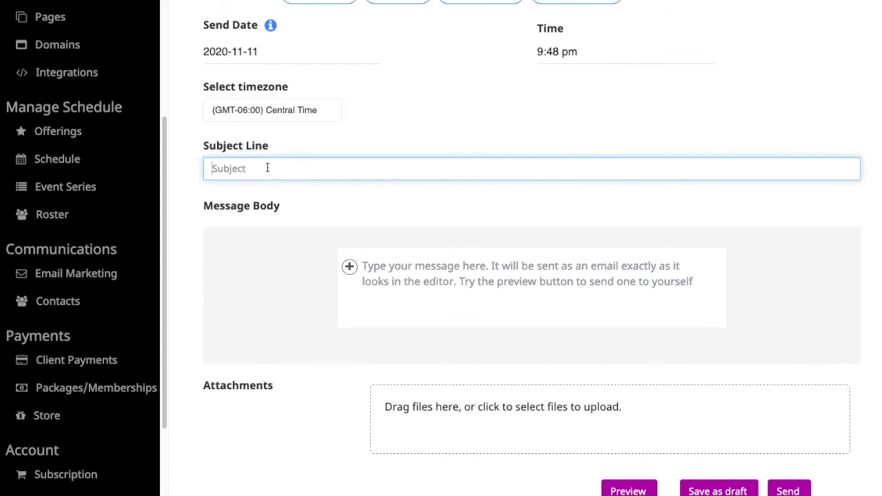
{"action": "left_click", "coordinate": [397, 277]}
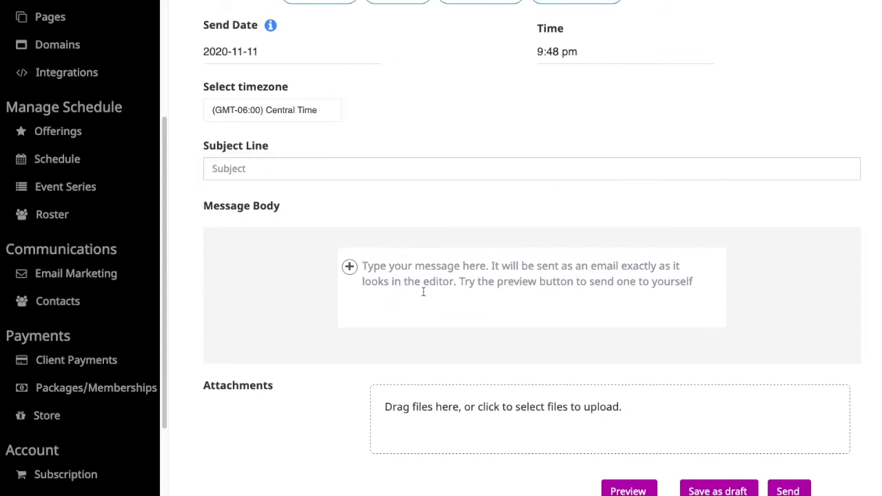
{"action": "left_click", "coordinate": [473, 411]}
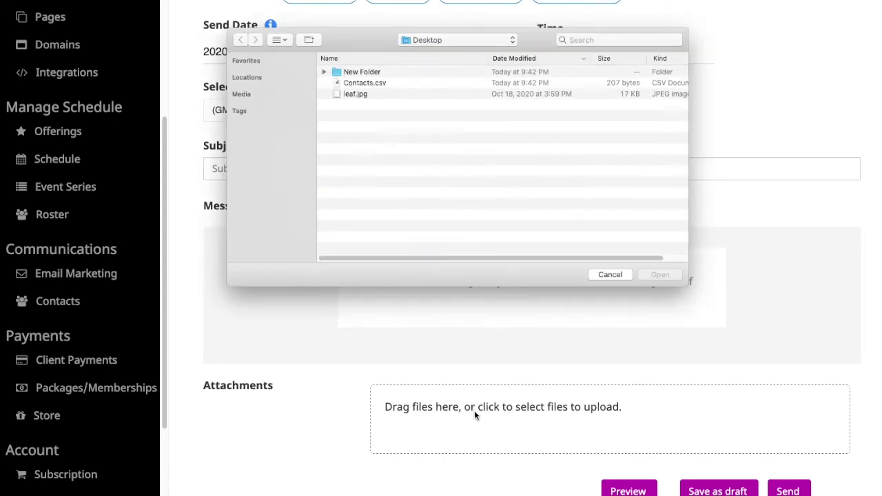
{"action": "left_click", "coordinate": [611, 275]}
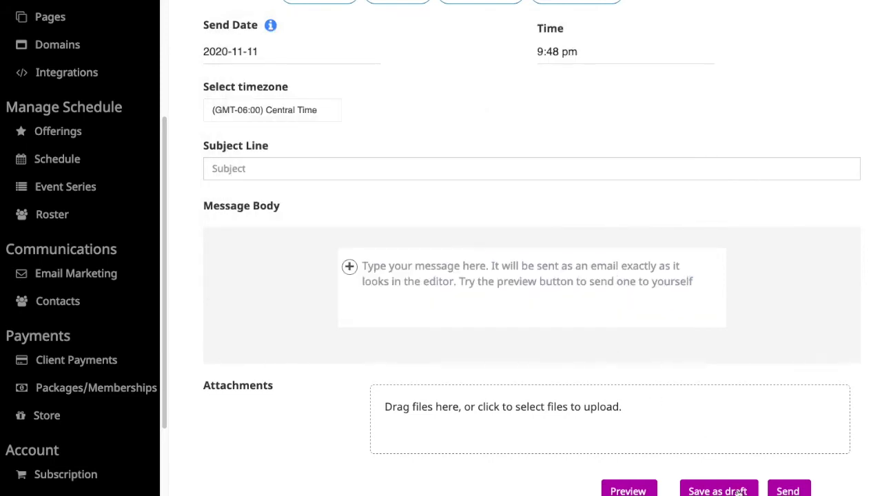
{"action": "scroll", "coordinate": [532, 360], "scroll_direction": "up", "scroll_amount": 3}
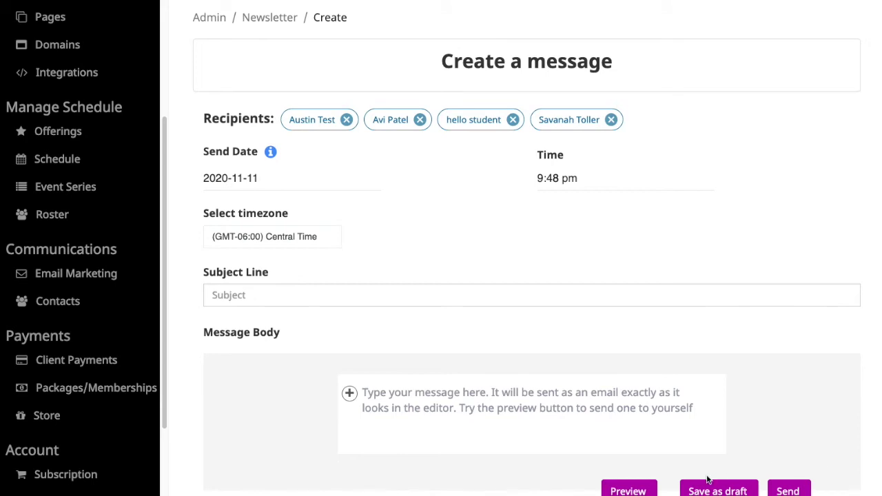
Enter 'Thank you' as the subject and body, then save the message as a draft
{"action": "left_click", "coordinate": [717, 491]}
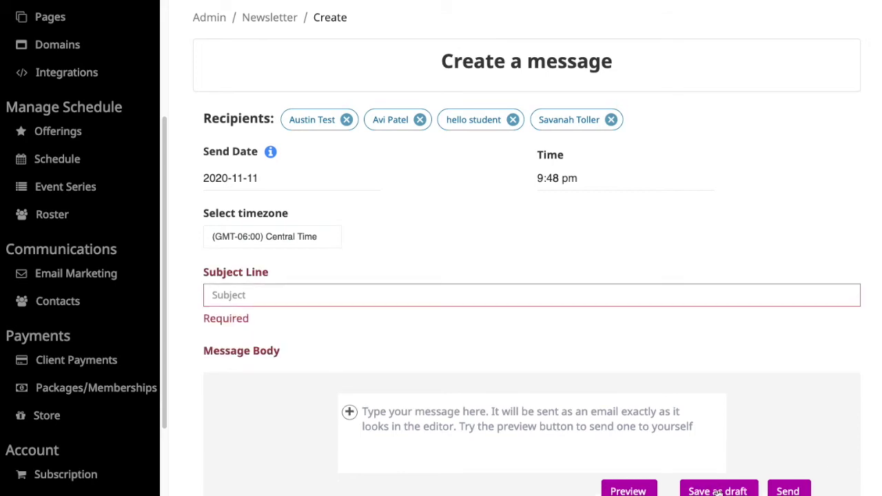
{"action": "left_click", "coordinate": [296, 296]}
{"action": "type", "text": "T"}
{"action": "key", "text": "BackSpace"}
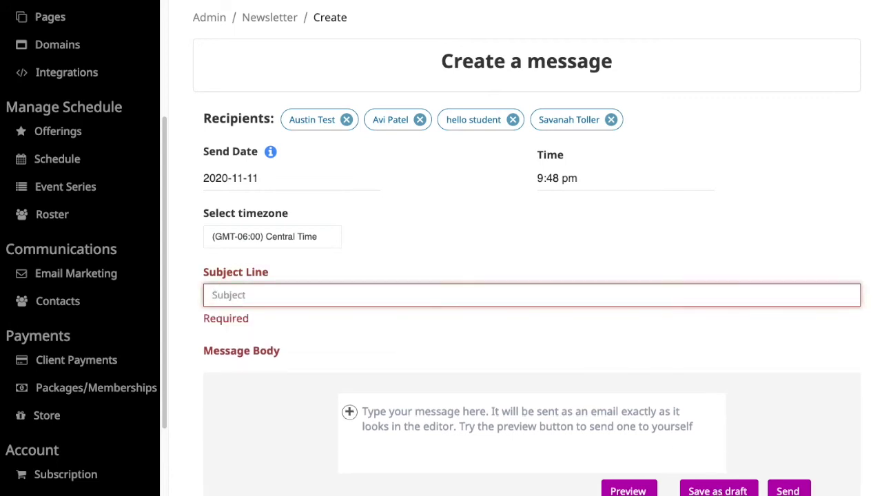
{"action": "type", "text": "Thank you"}
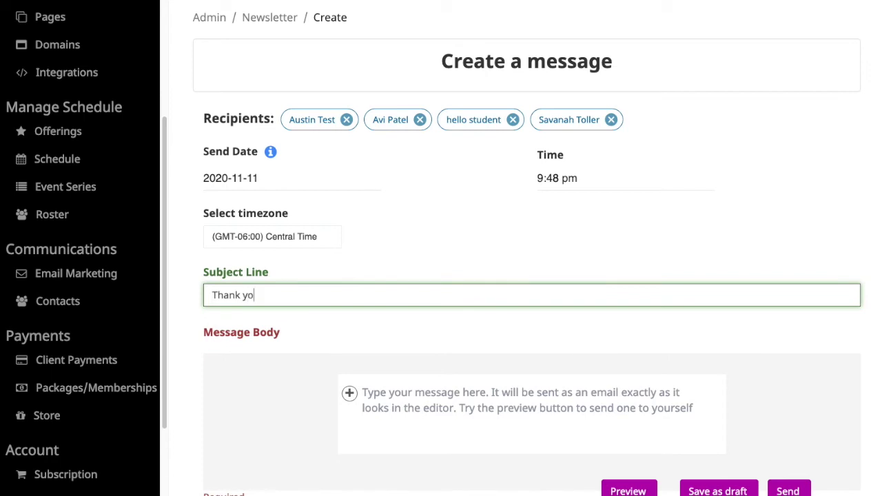
{"action": "left_click", "coordinate": [390, 388]}
{"action": "type", "text": "Thank you"}
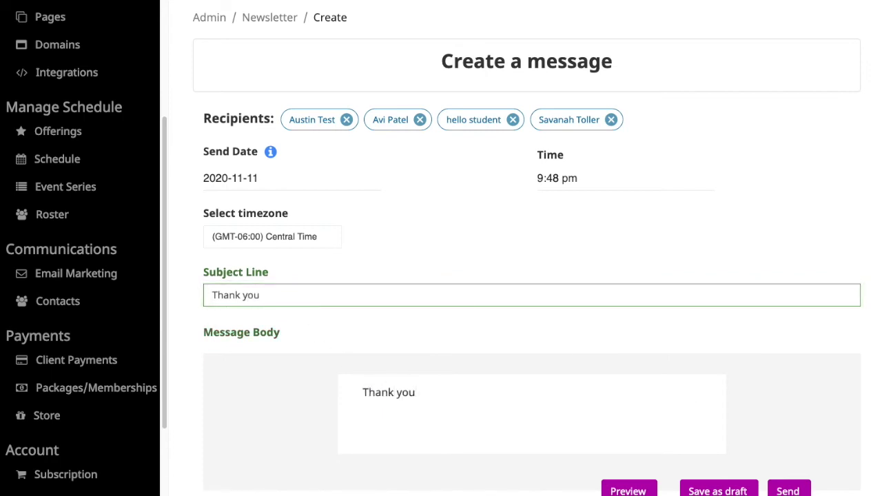
{"action": "left_click", "coordinate": [725, 490]}
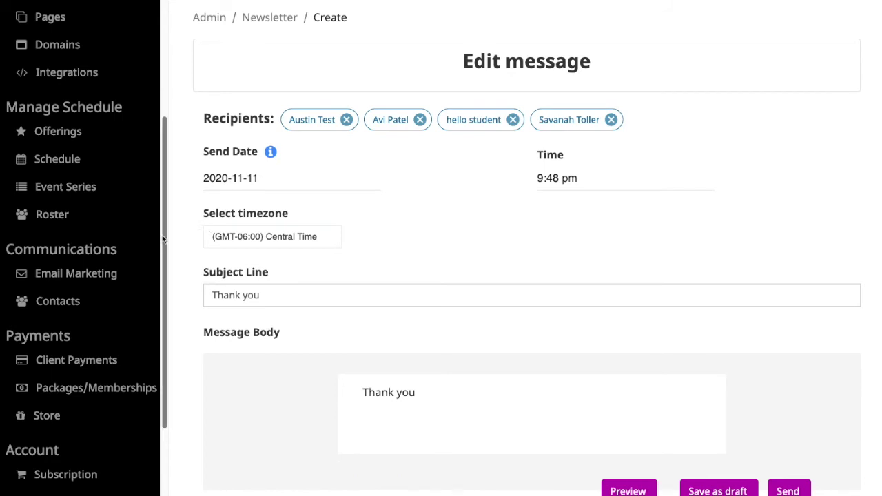
{"action": "left_click_drag", "start_coordinate": [163, 236], "coordinate": [175, 361]}
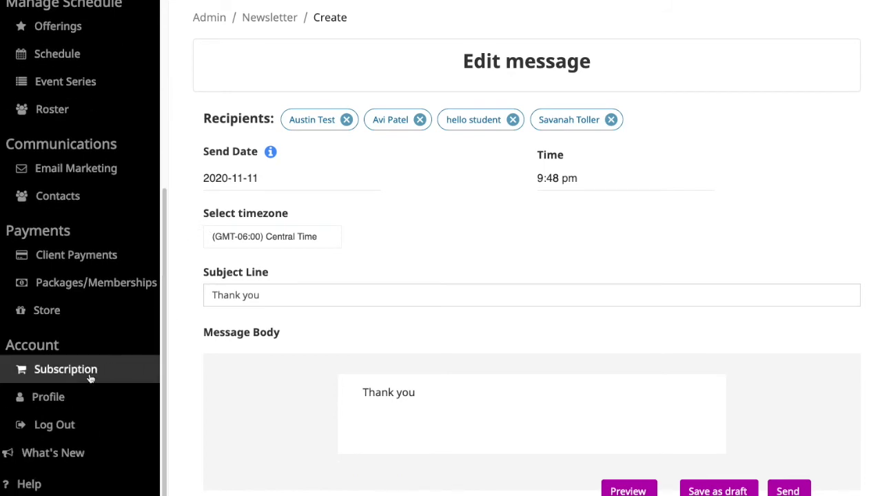
Return to the Contacts page and show 5 rows per page
{"action": "left_click", "coordinate": [77, 199]}
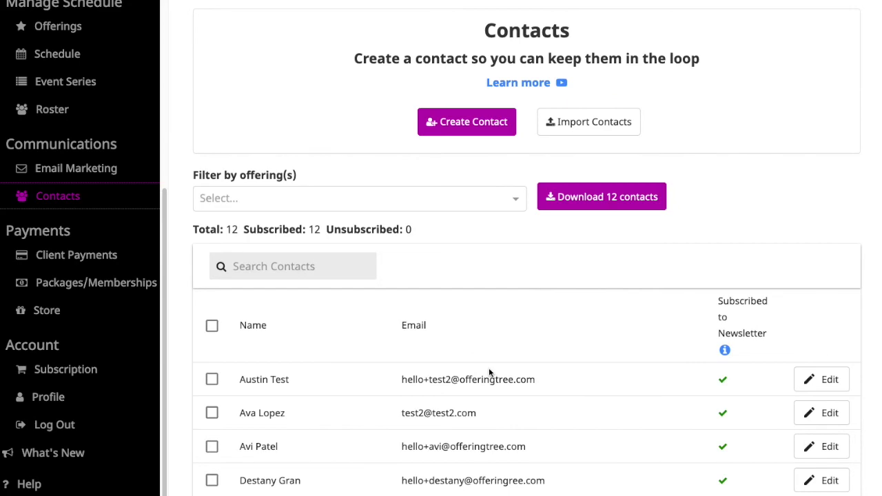
{"action": "scroll", "coordinate": [488, 372], "scroll_direction": "down", "scroll_amount": 2}
{"action": "scroll", "coordinate": [483, 370], "scroll_direction": "down", "scroll_amount": 2}
{"action": "scroll", "coordinate": [483, 370], "scroll_direction": "up", "scroll_amount": 4}
{"action": "scroll", "coordinate": [480, 371], "scroll_direction": "down", "scroll_amount": 1}
{"action": "scroll", "coordinate": [481, 371], "scroll_direction": "down", "scroll_amount": 3}
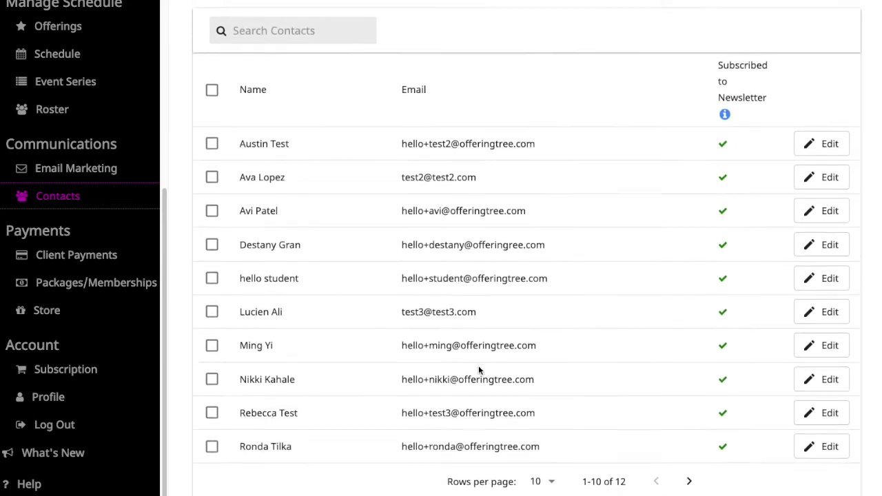
{"action": "left_click", "coordinate": [548, 476]}
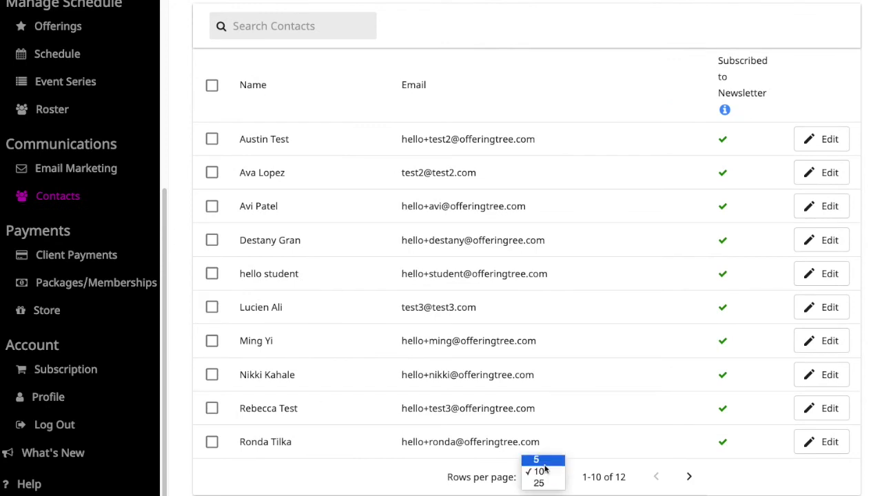
{"action": "left_click", "coordinate": [542, 460]}
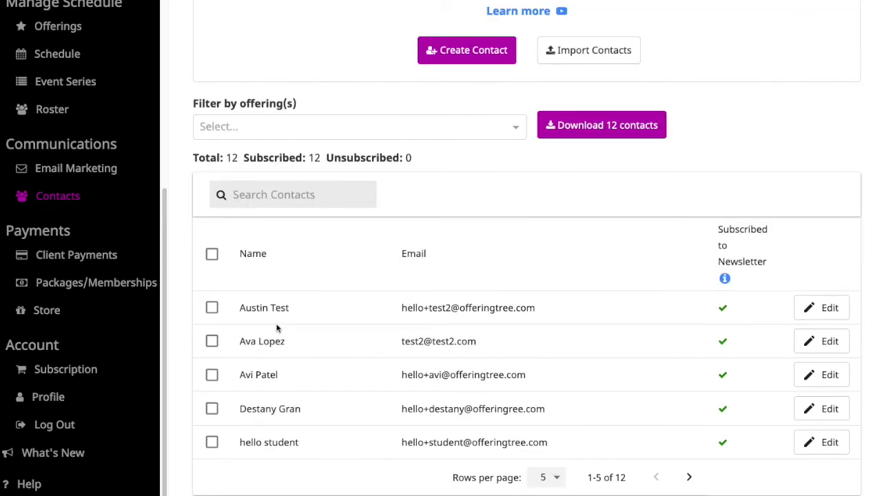
Check two contacts on page one and two contacts on page two
{"action": "left_click", "coordinate": [212, 344]}
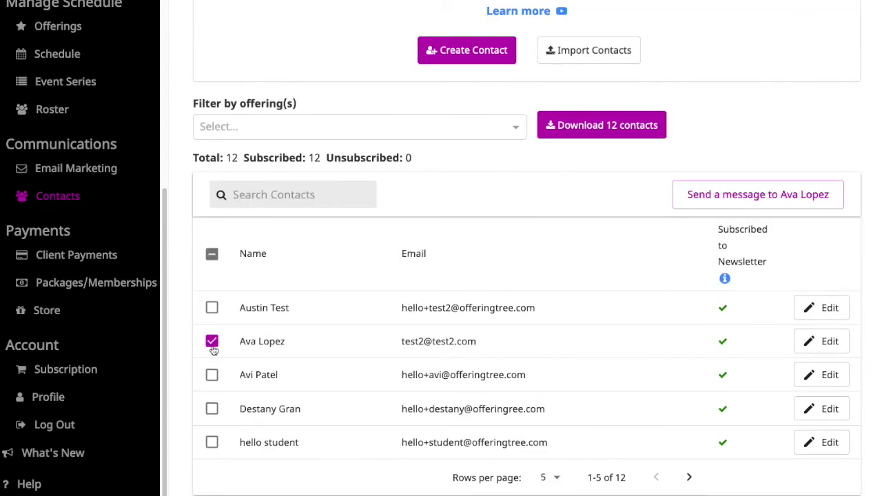
{"action": "left_click", "coordinate": [214, 413]}
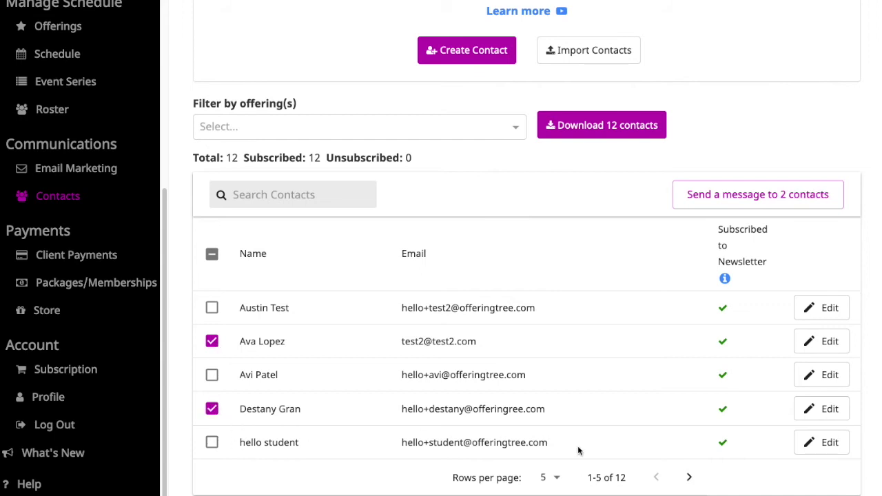
{"action": "left_click", "coordinate": [689, 477]}
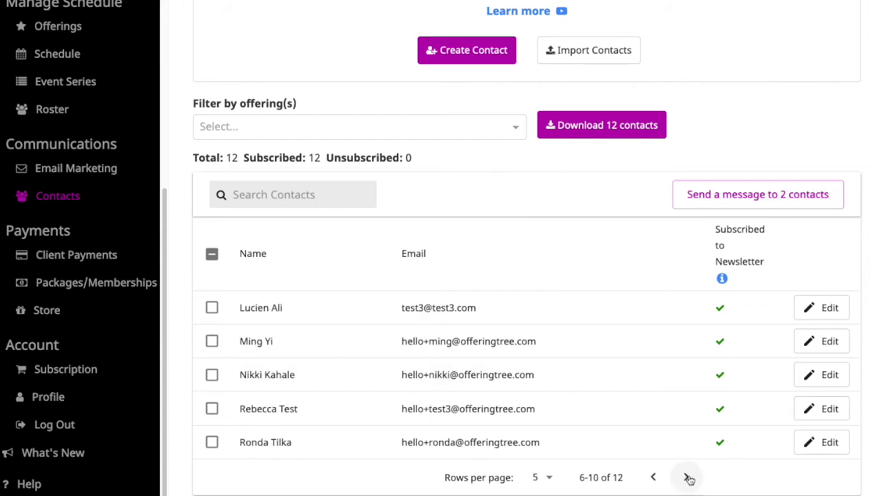
{"action": "left_click", "coordinate": [212, 341]}
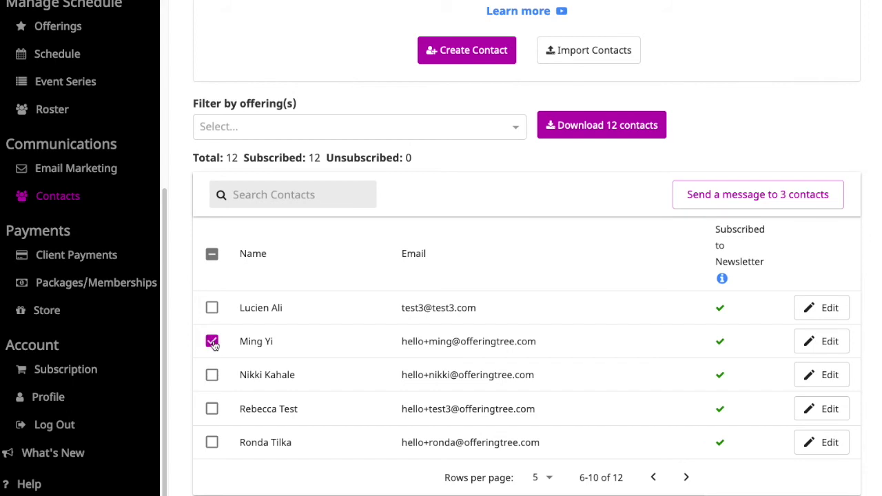
{"action": "left_click", "coordinate": [213, 410]}
{"action": "left_click", "coordinate": [655, 477]}
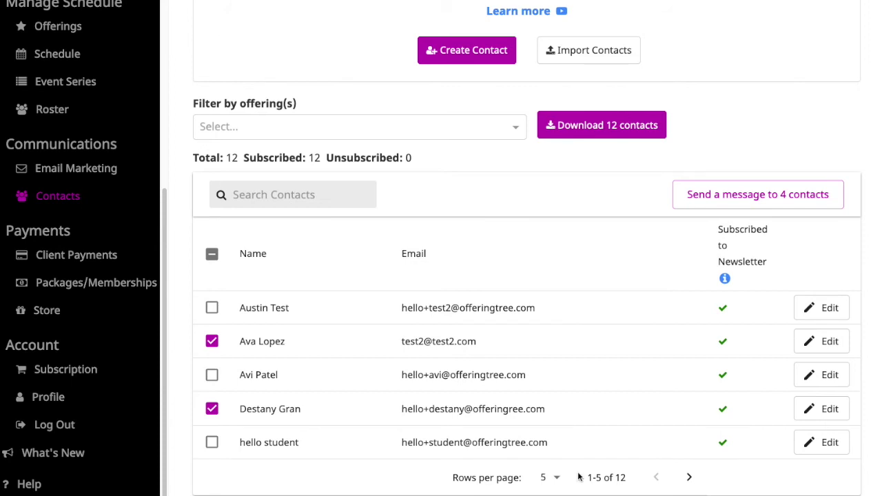
{"action": "left_click", "coordinate": [688, 477]}
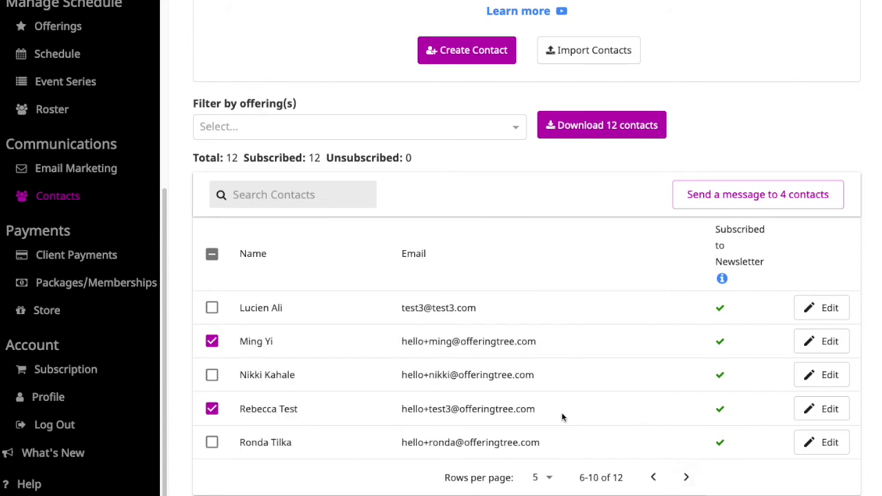
{"action": "left_click", "coordinate": [653, 477]}
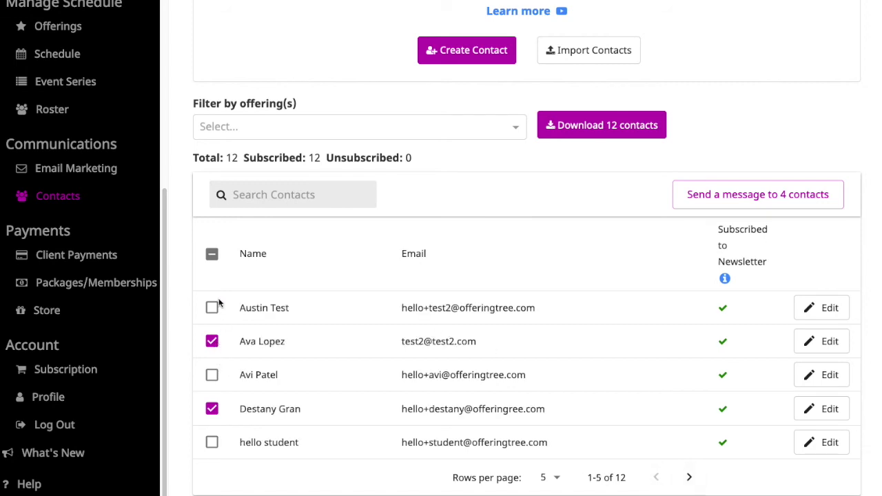
Select all 12 contacts with the header checkbox, page through them, then clear the selection
{"action": "left_click", "coordinate": [212, 256]}
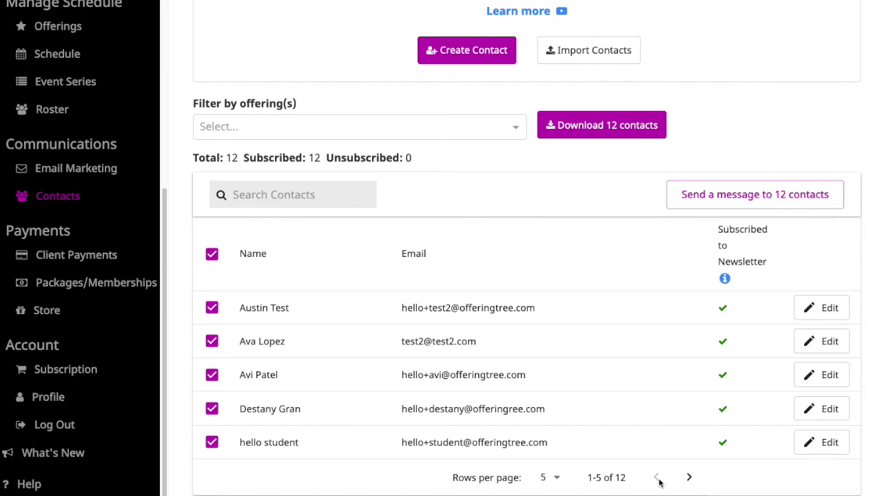
{"action": "left_click", "coordinate": [689, 477]}
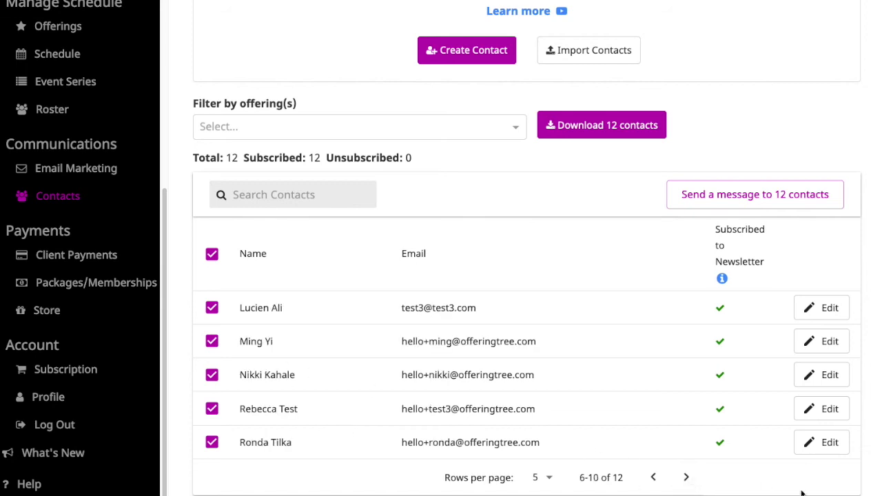
{"action": "left_click", "coordinate": [686, 477]}
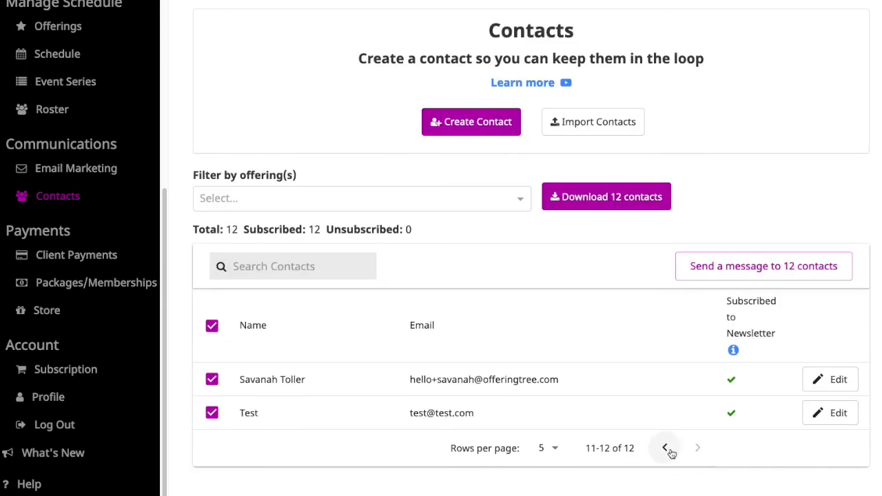
{"action": "left_click", "coordinate": [665, 449]}
{"action": "left_click", "coordinate": [213, 329]}
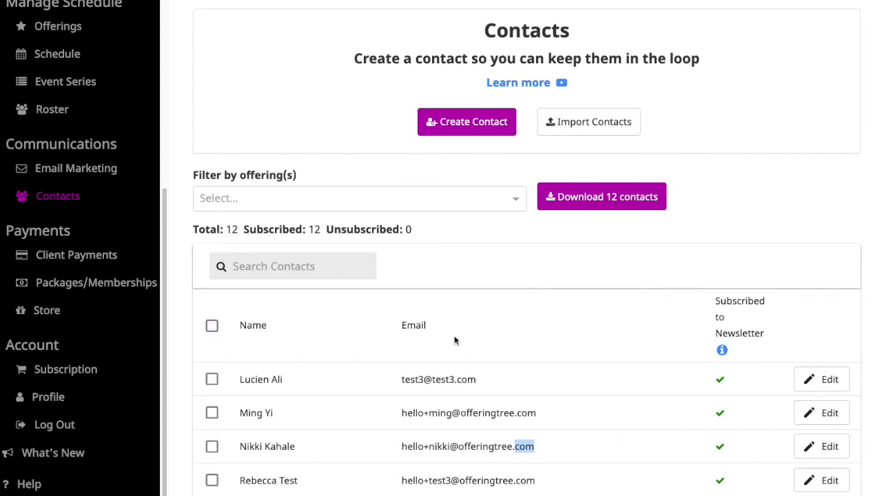
{"action": "scroll", "coordinate": [576, 358], "scroll_direction": "down", "scroll_amount": 1}
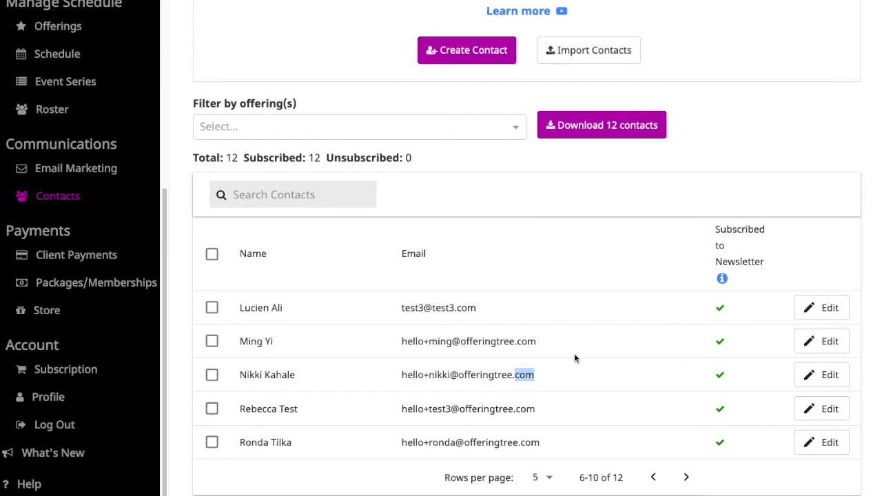
{"action": "left_click", "coordinate": [651, 477]}
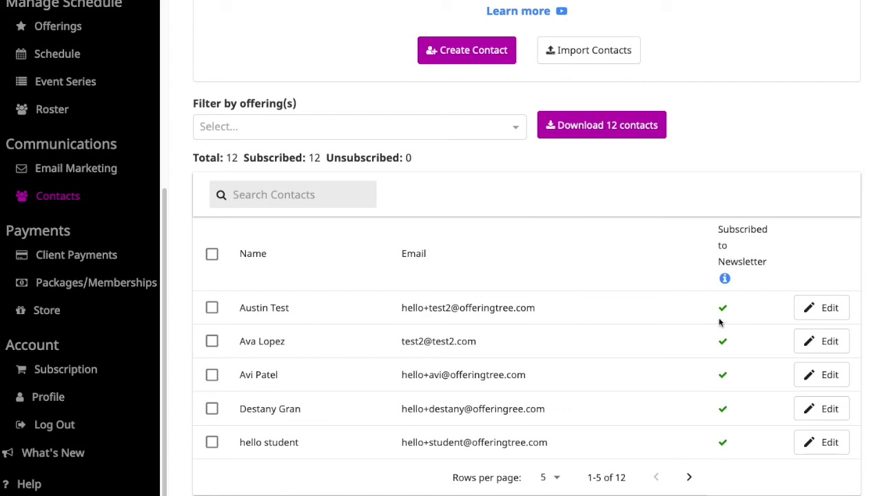
{"action": "left_click", "coordinate": [816, 313]}
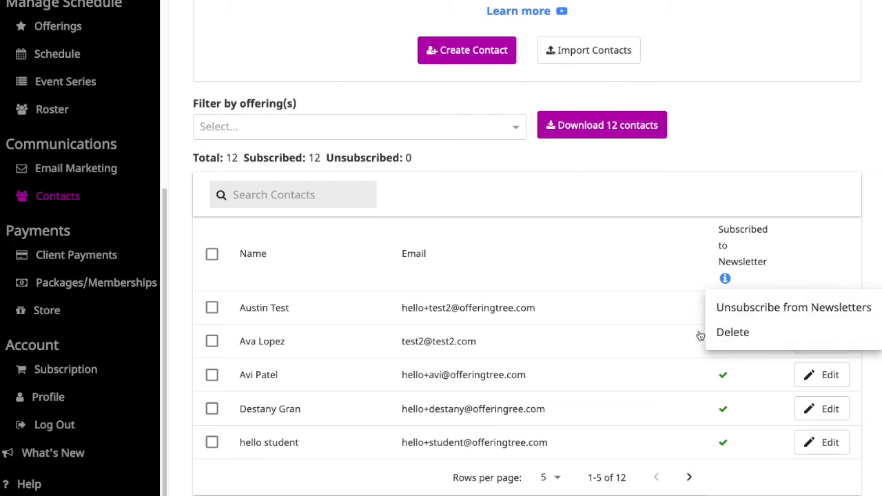
{"action": "left_click", "coordinate": [640, 314]}
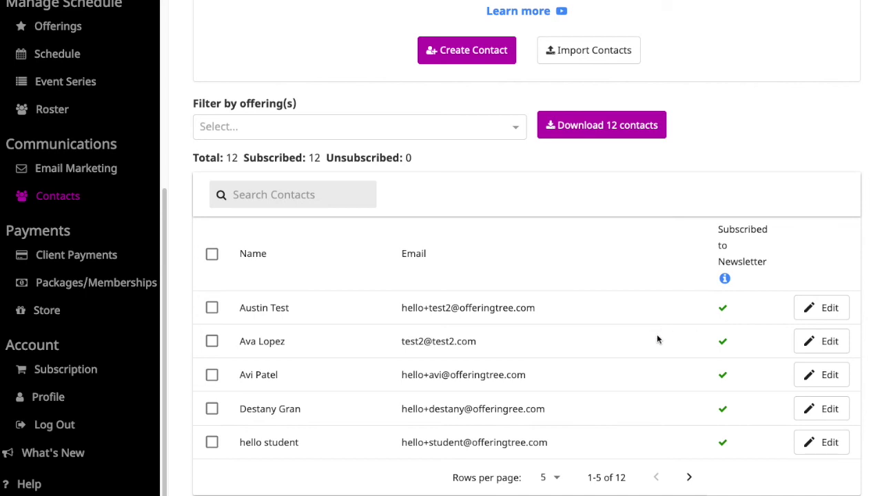
{"action": "scroll", "coordinate": [658, 338], "scroll_direction": "up", "scroll_amount": 1}
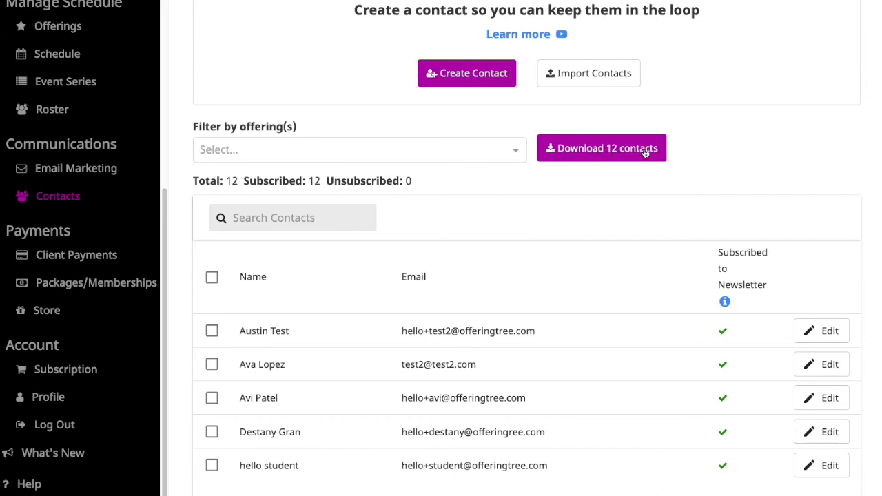
Filter contacts by Intro to Mindful Yoga plus Mindfulness, showing 5 contacts
{"action": "left_click", "coordinate": [514, 158]}
{"action": "left_click", "coordinate": [421, 199]}
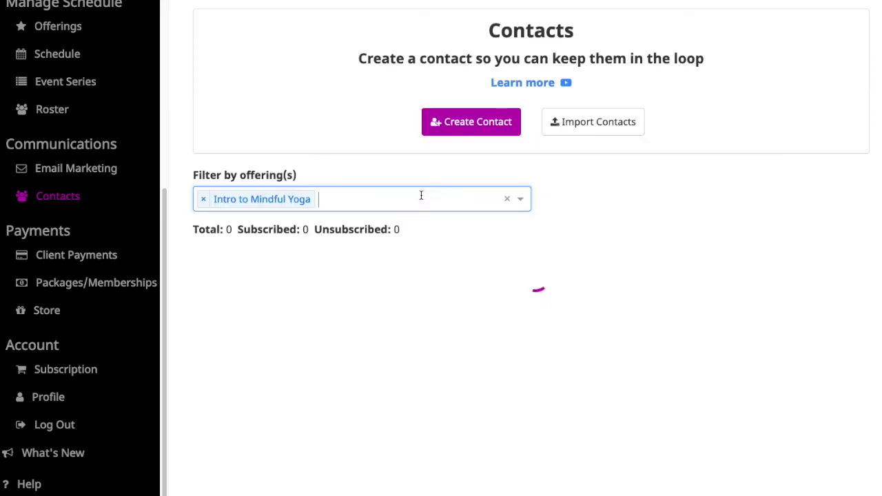
{"action": "left_click", "coordinate": [517, 199]}
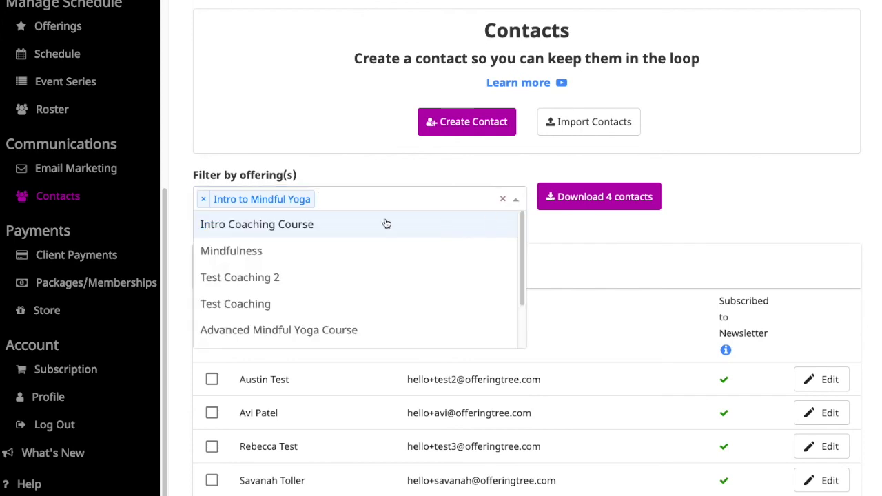
{"action": "left_click", "coordinate": [328, 251]}
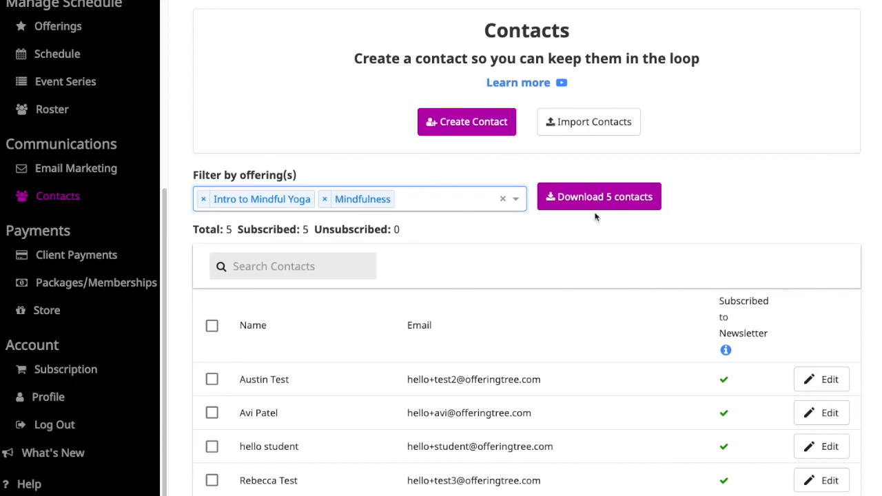
{"action": "scroll", "coordinate": [545, 268], "scroll_direction": "down", "scroll_amount": 1}
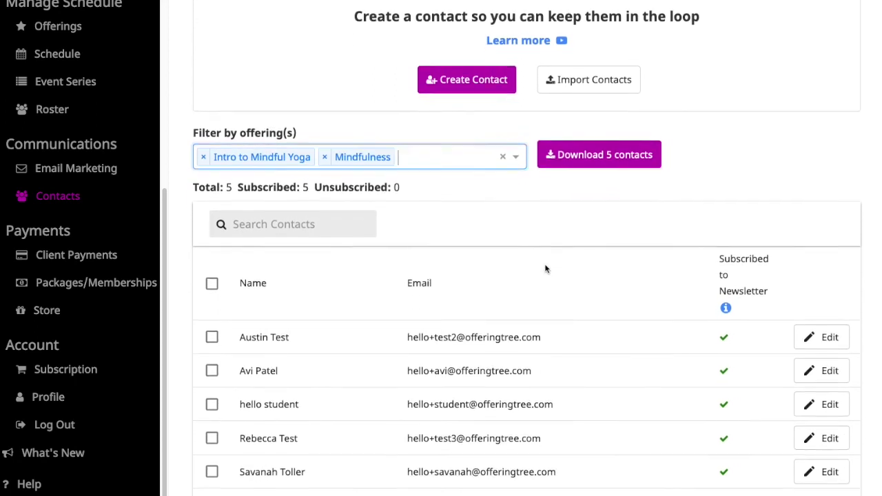
{"action": "scroll", "coordinate": [545, 268], "scroll_direction": "up", "scroll_amount": 1}
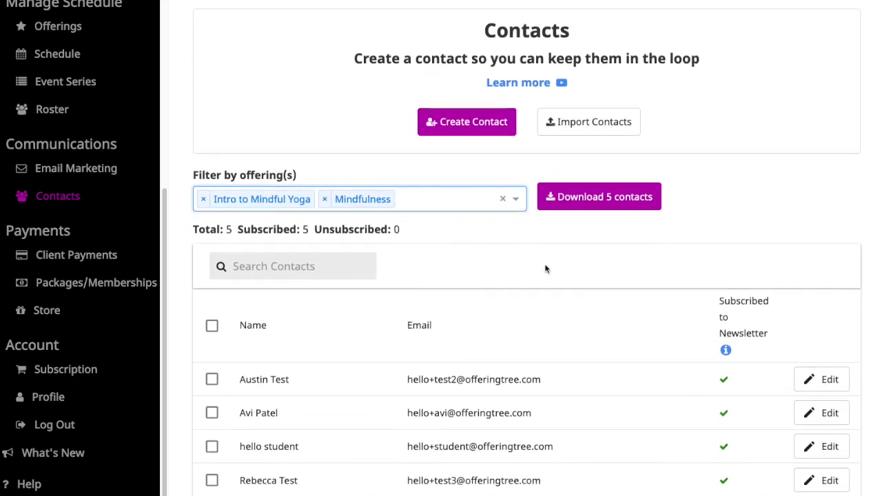
{"action": "left_click", "coordinate": [469, 130]}
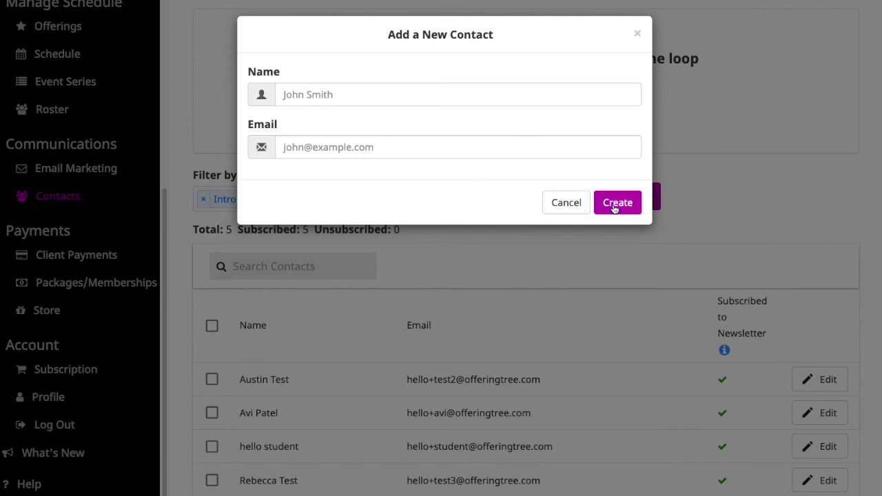
{"action": "left_click", "coordinate": [636, 36]}
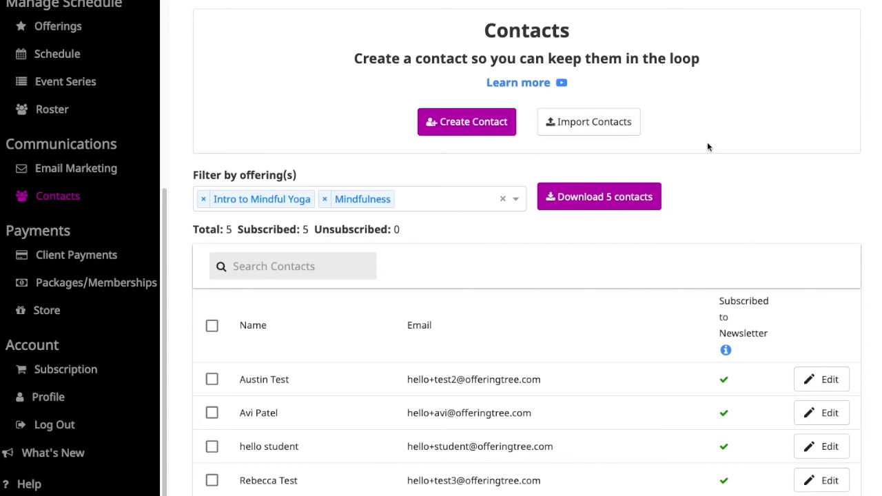
{"action": "scroll", "coordinate": [765, 255], "scroll_direction": "down", "scroll_amount": 2}
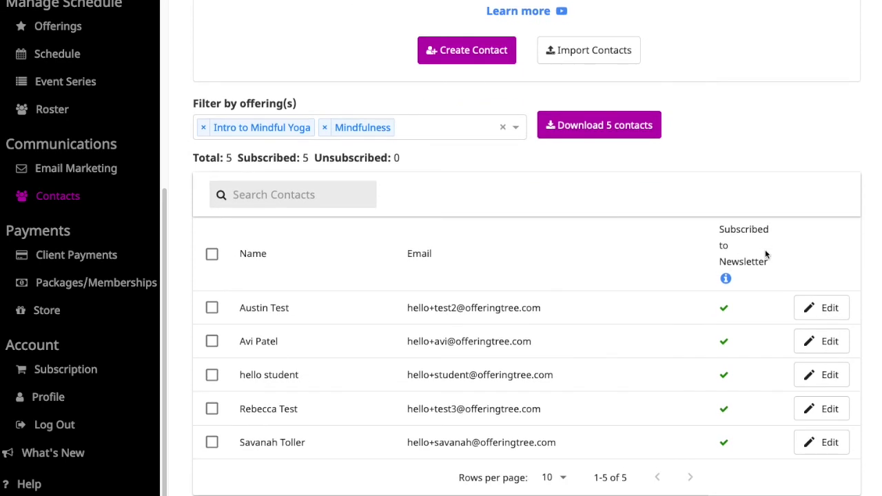
{"action": "scroll", "coordinate": [765, 255], "scroll_direction": "up", "scroll_amount": 2}
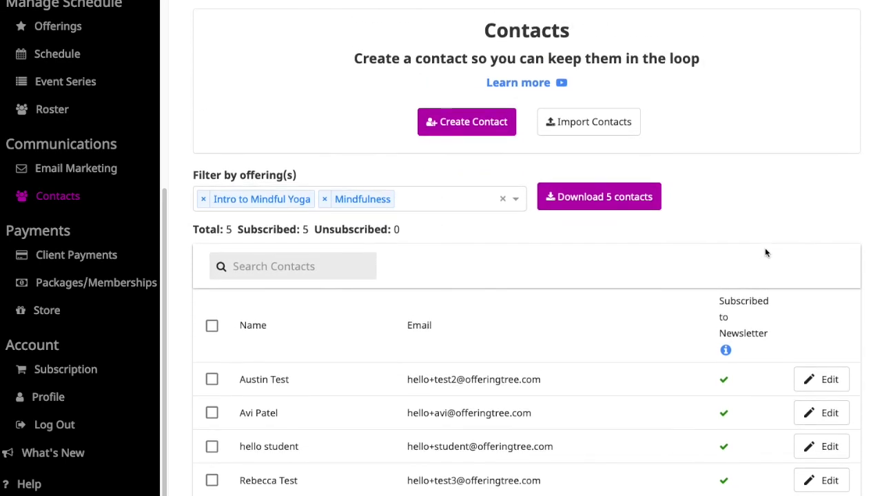